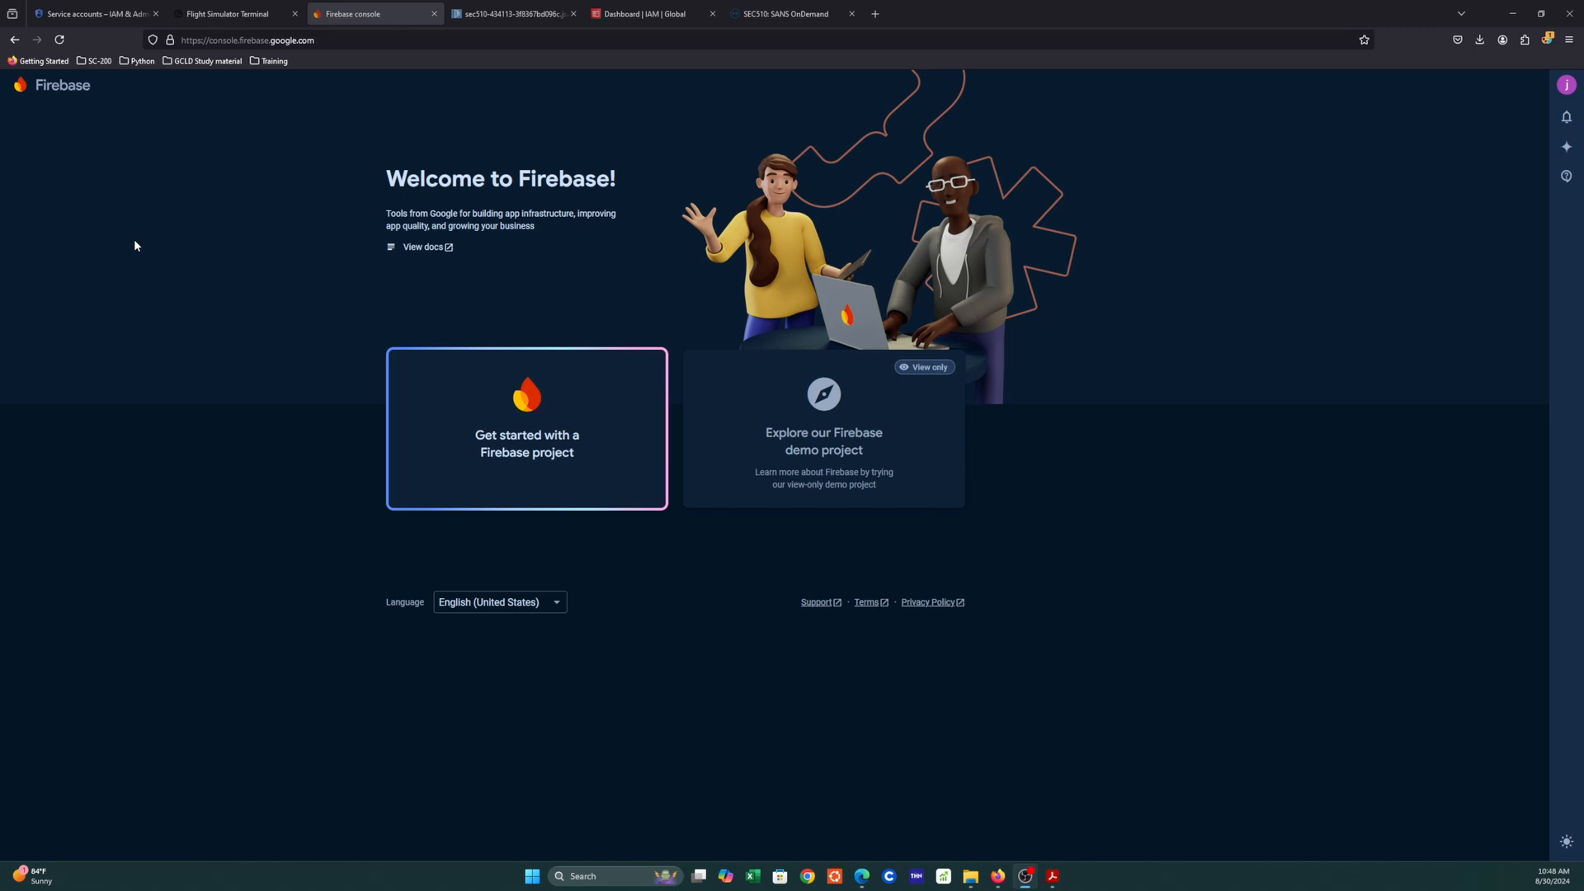
Start adding Firebase to the existing Google Cloud project sec510 and confirm the Blaze pay-as-you-go plan.
key("alt+Tab")
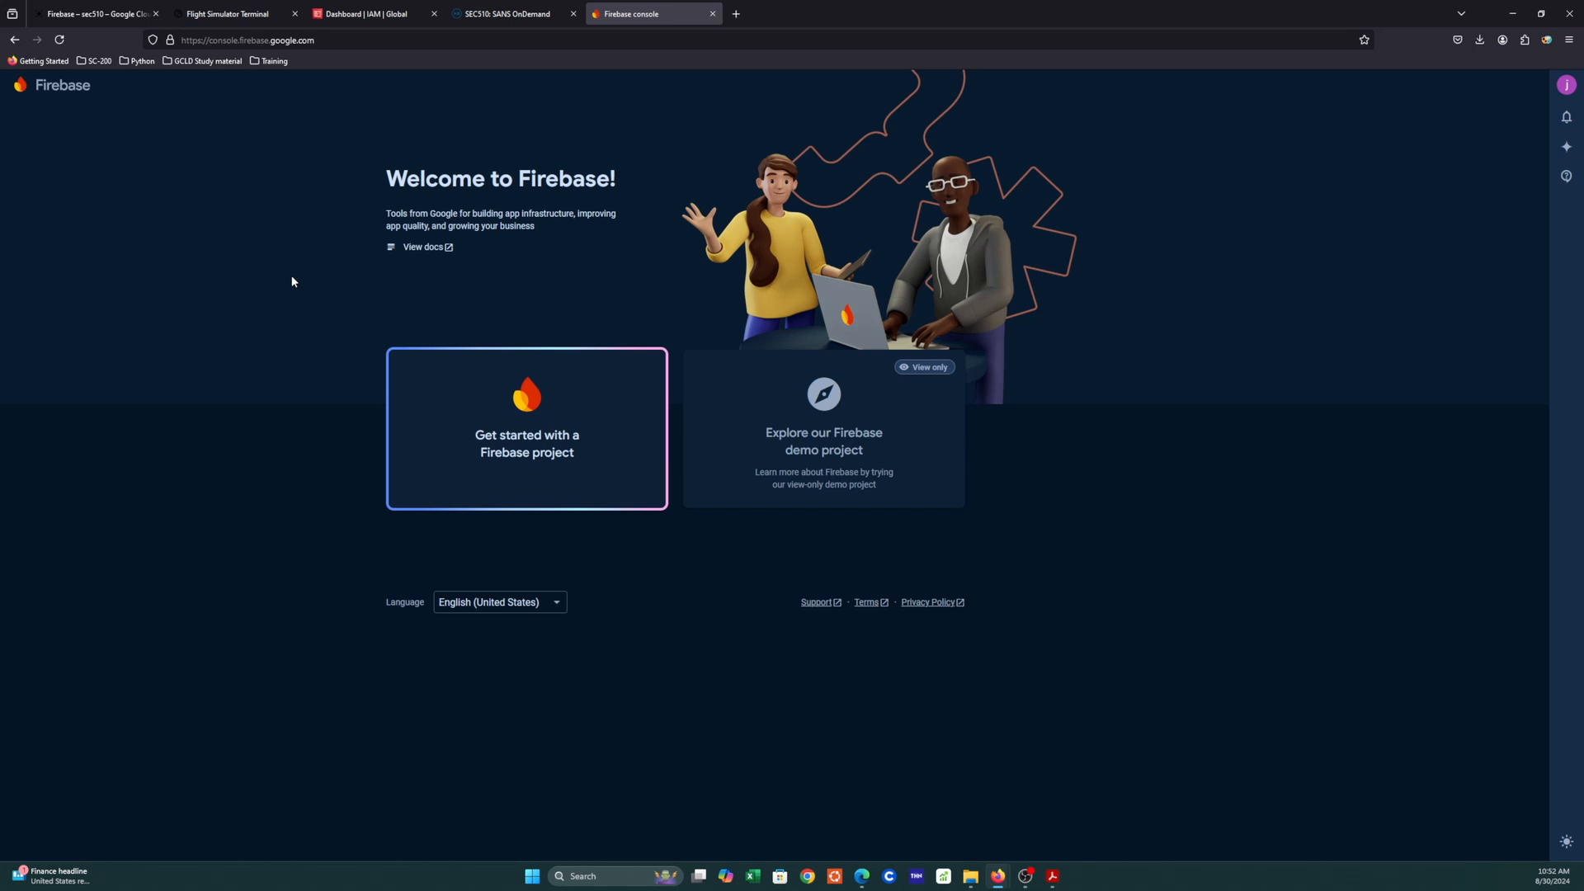
left_click(446, 430)
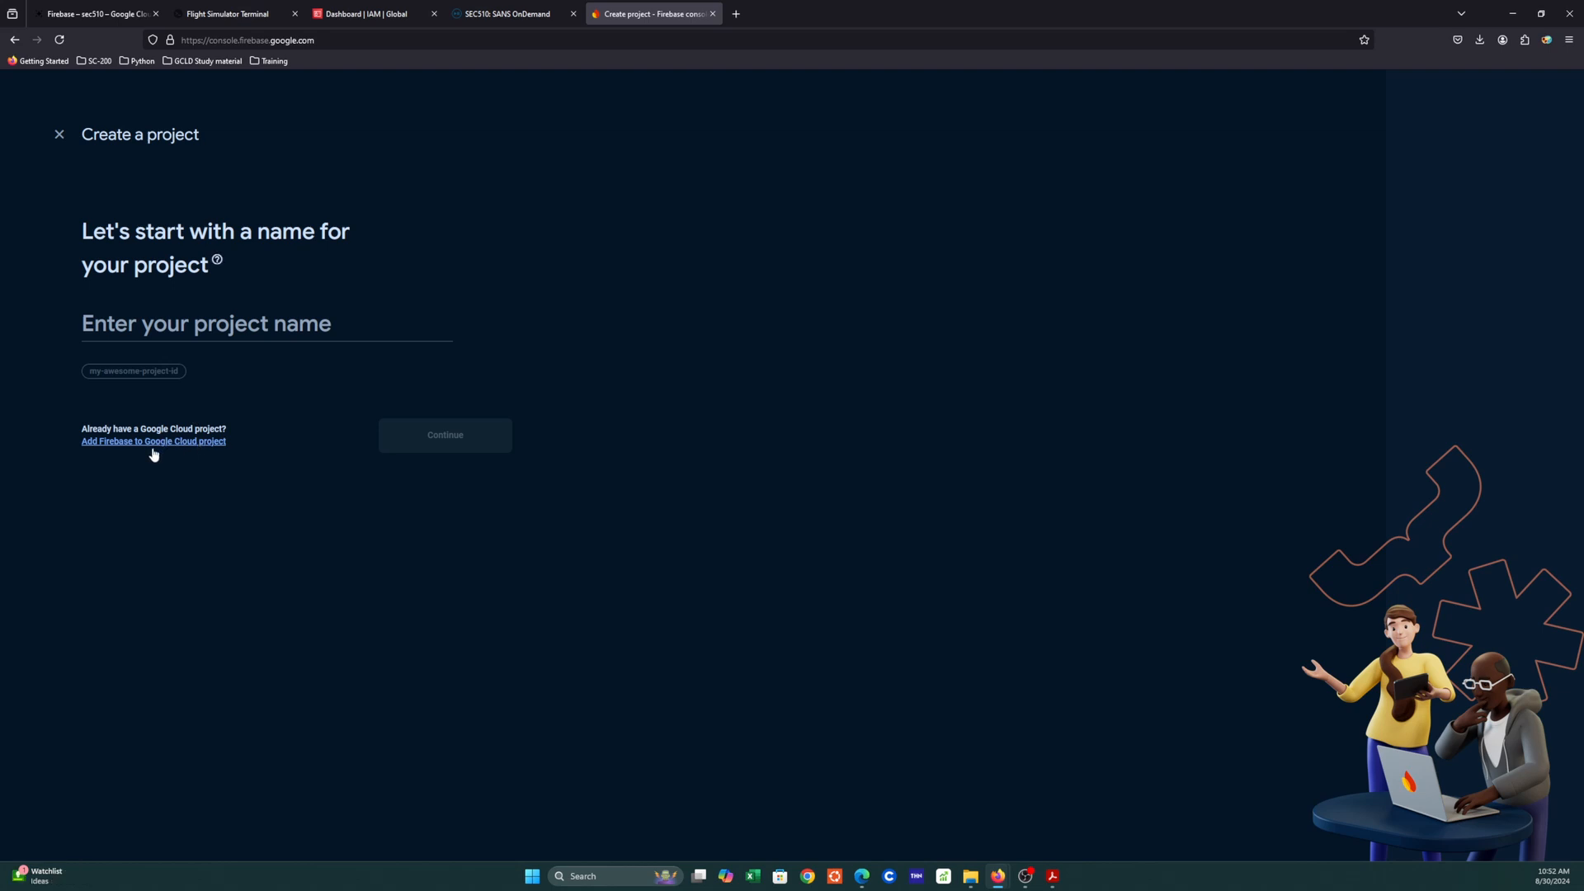
left_click(198, 443)
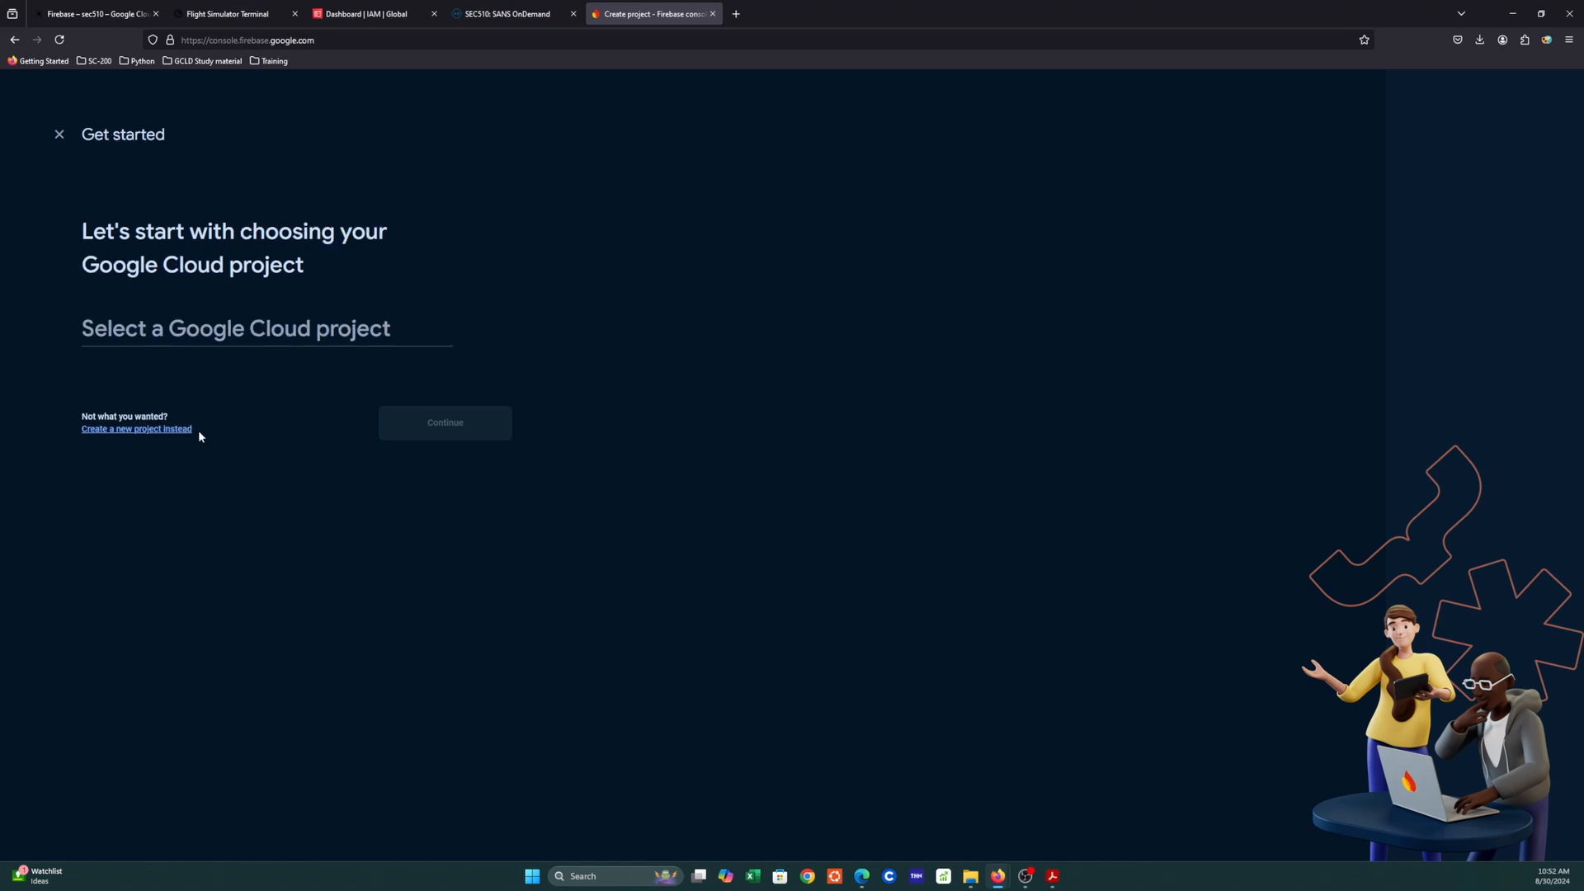
left_click(215, 333)
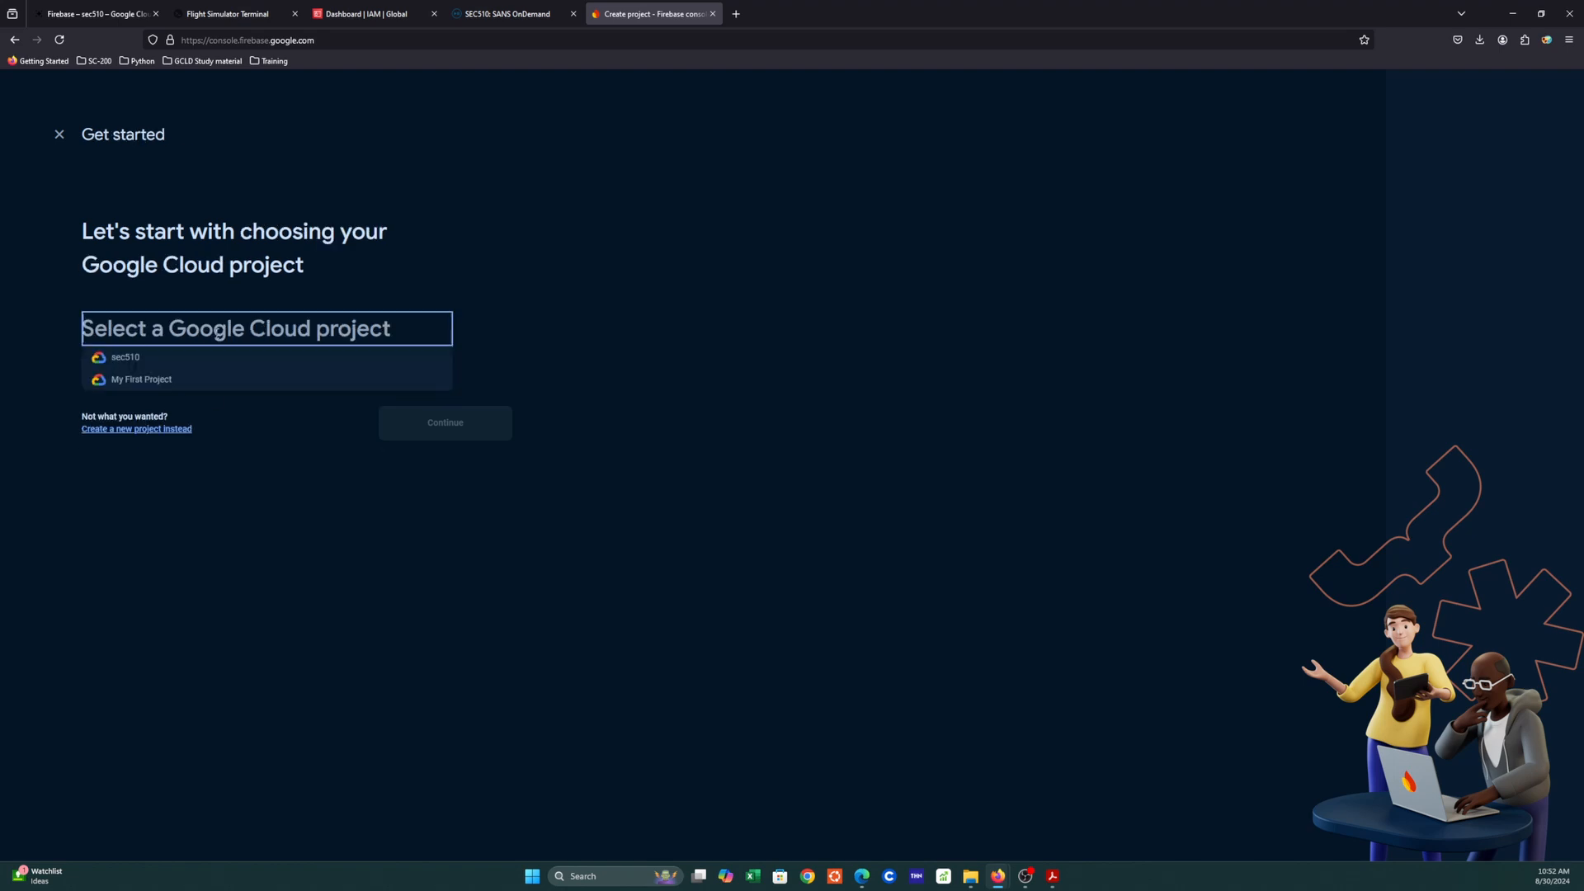
left_click(208, 358)
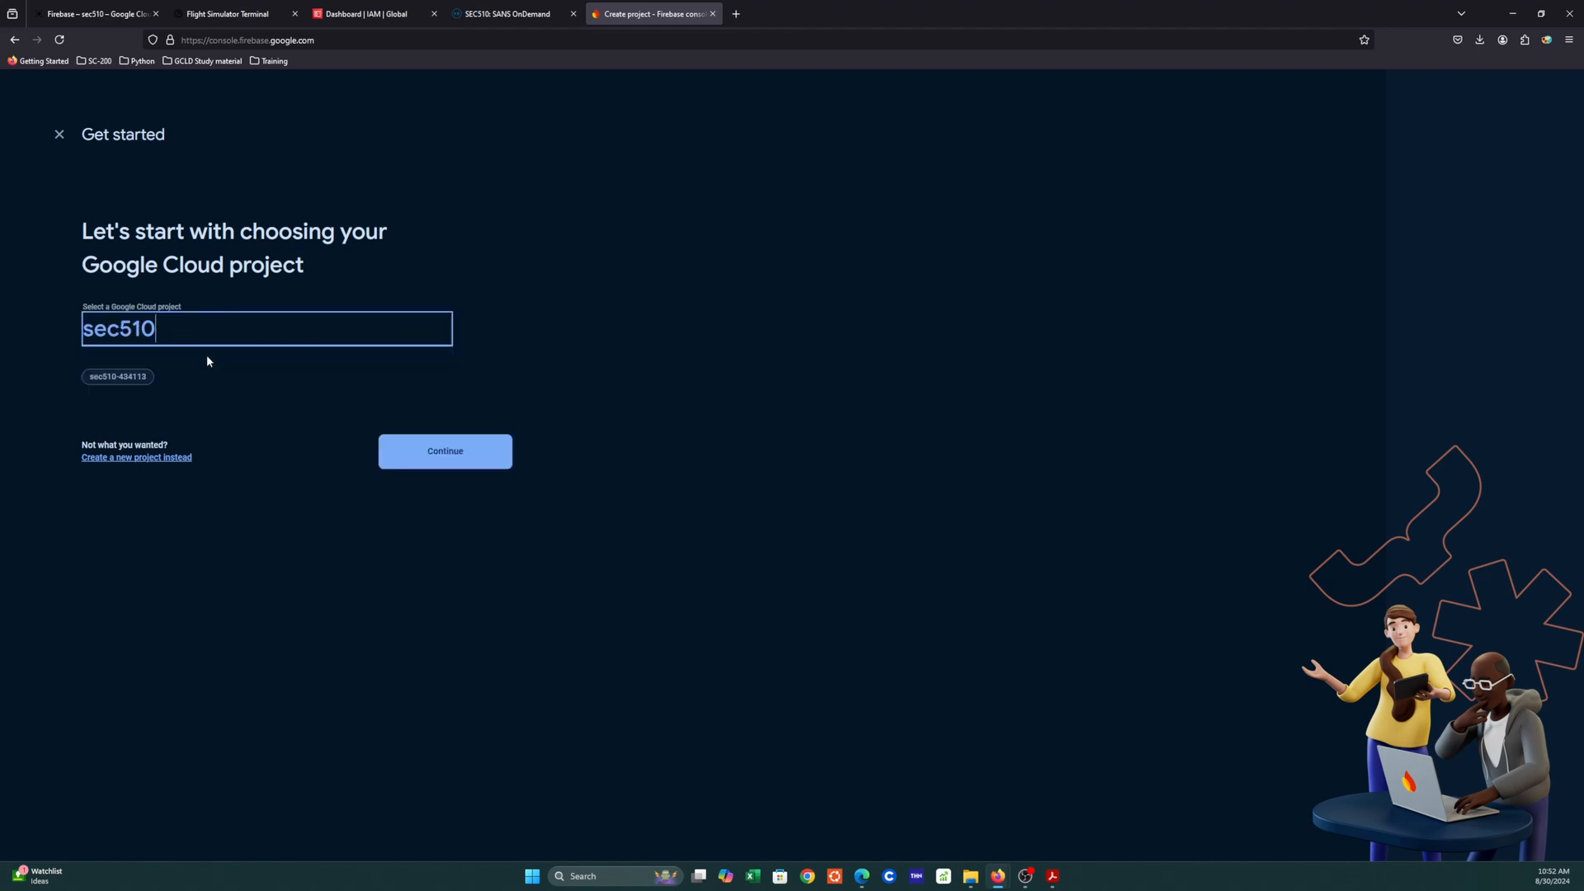
left_click(404, 451)
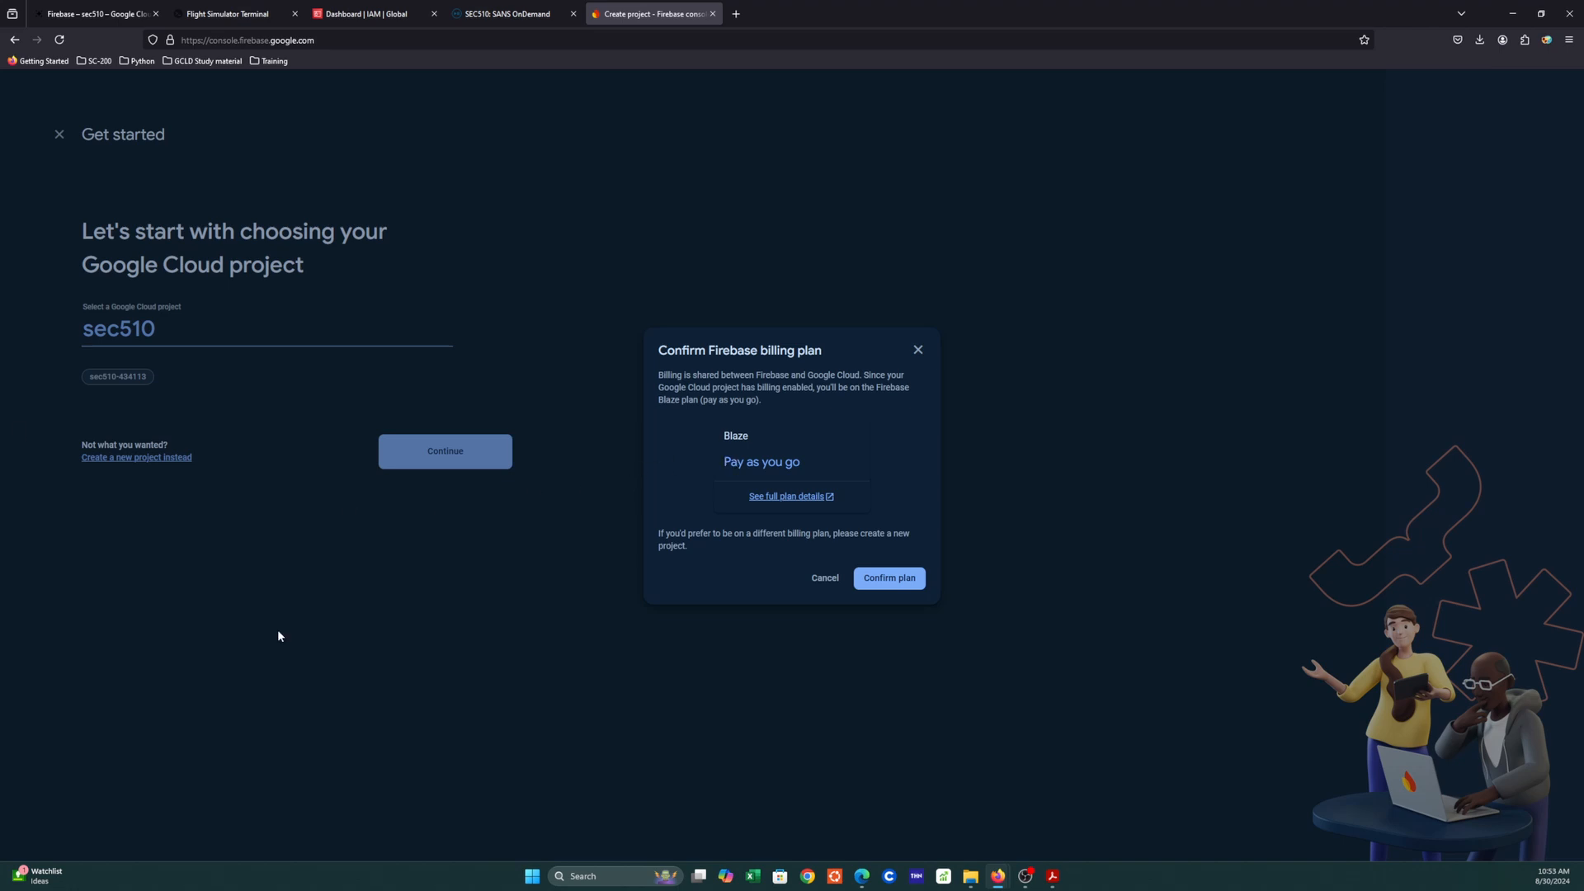
left_click(863, 580)
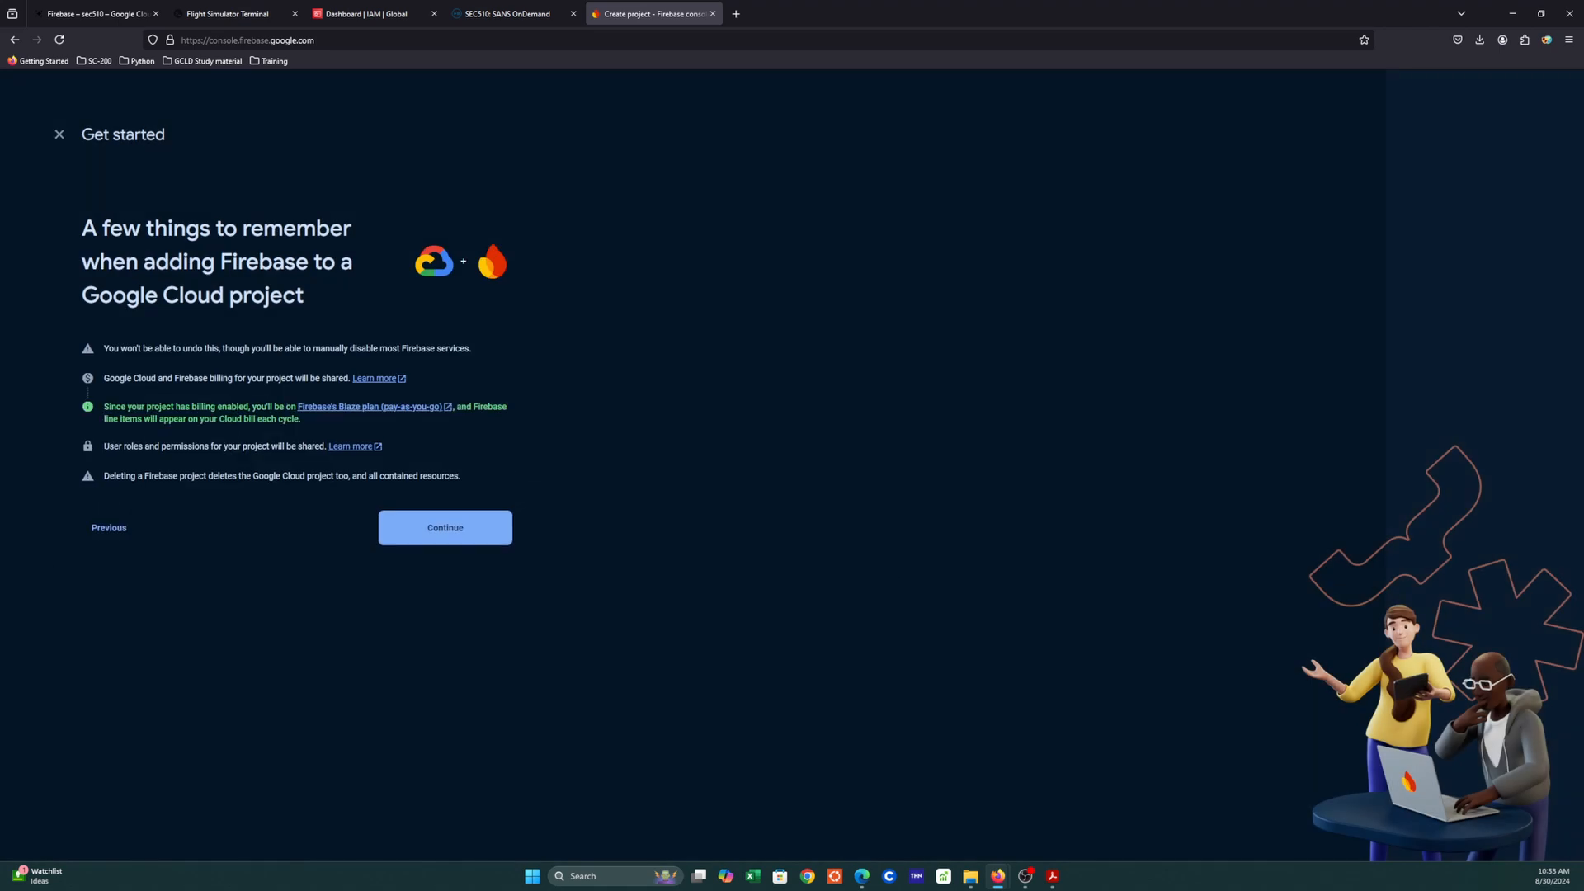
Add Firebase to the project with Google Analytics disabled and continue to the project overview.
left_click(396, 537)
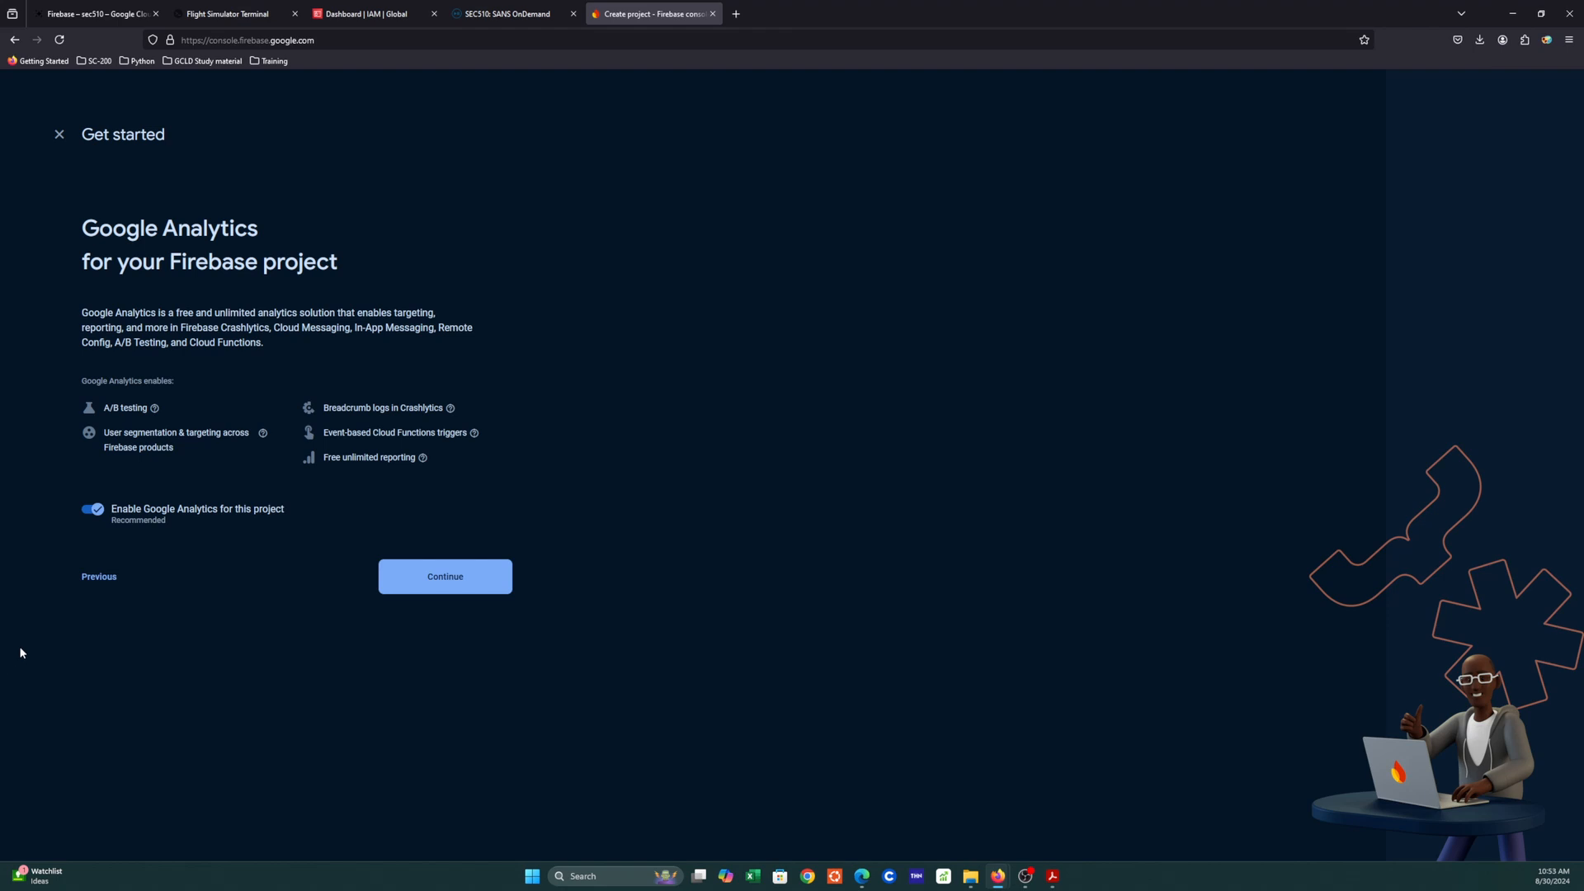
left_click(112, 522)
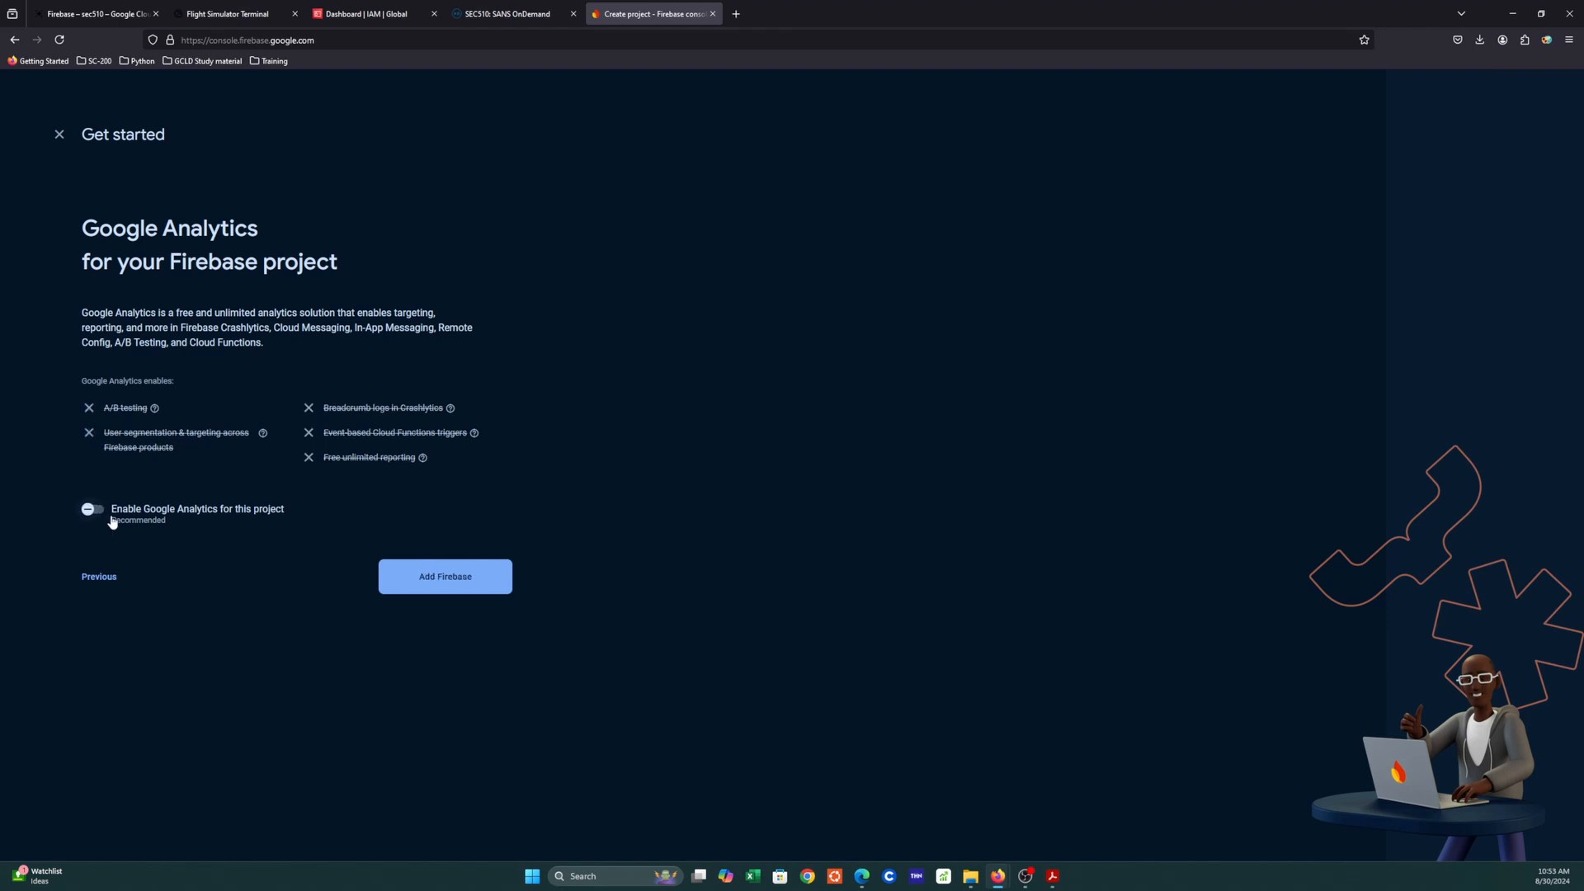
left_click(414, 587)
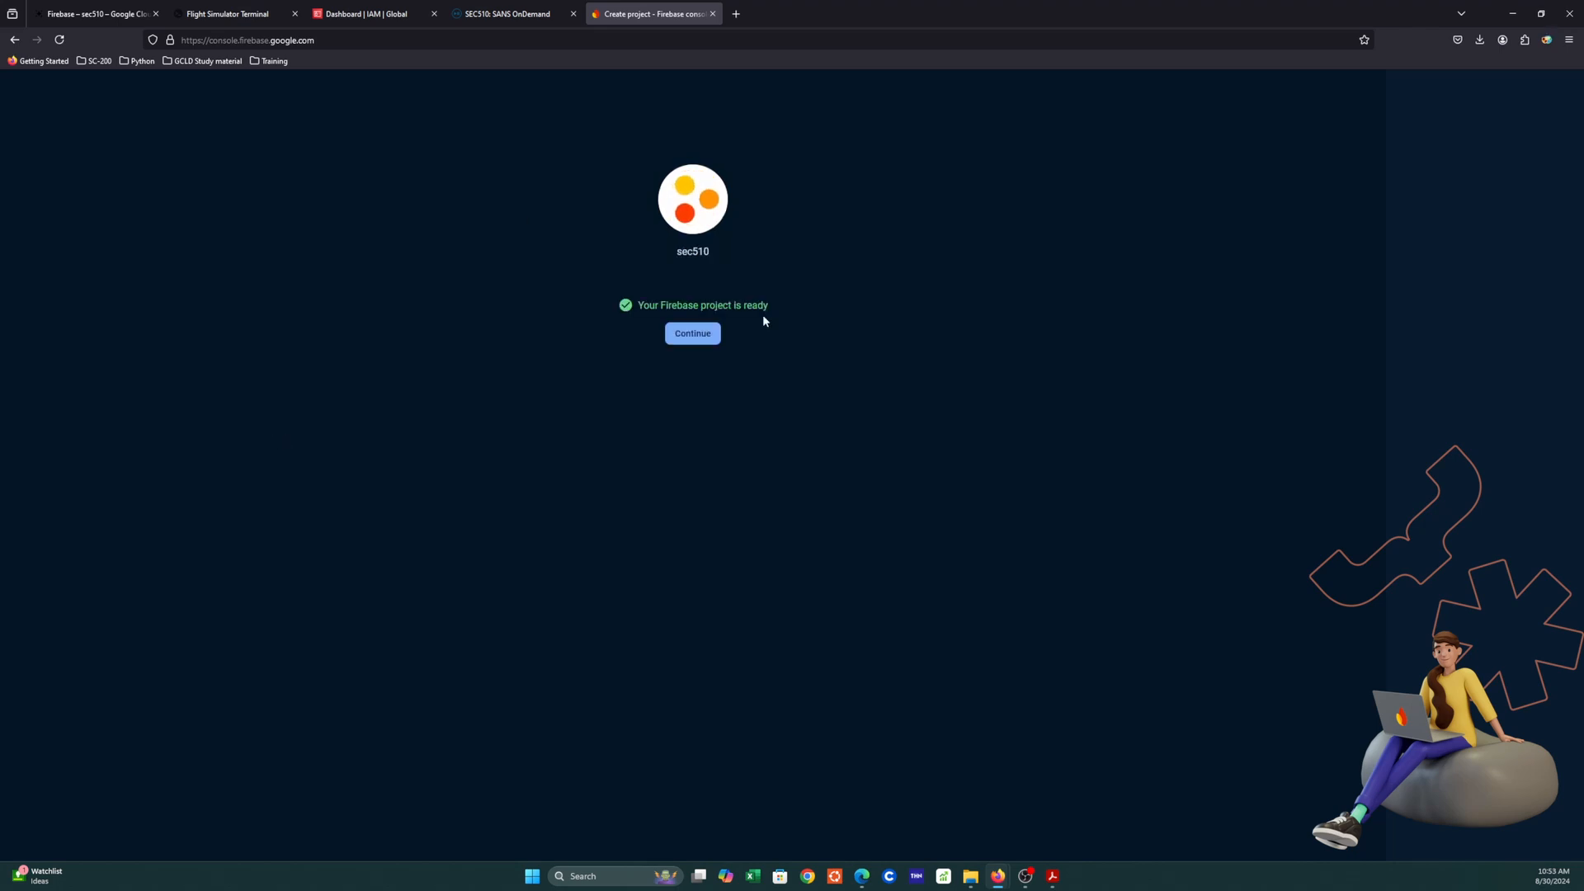
left_click(691, 334)
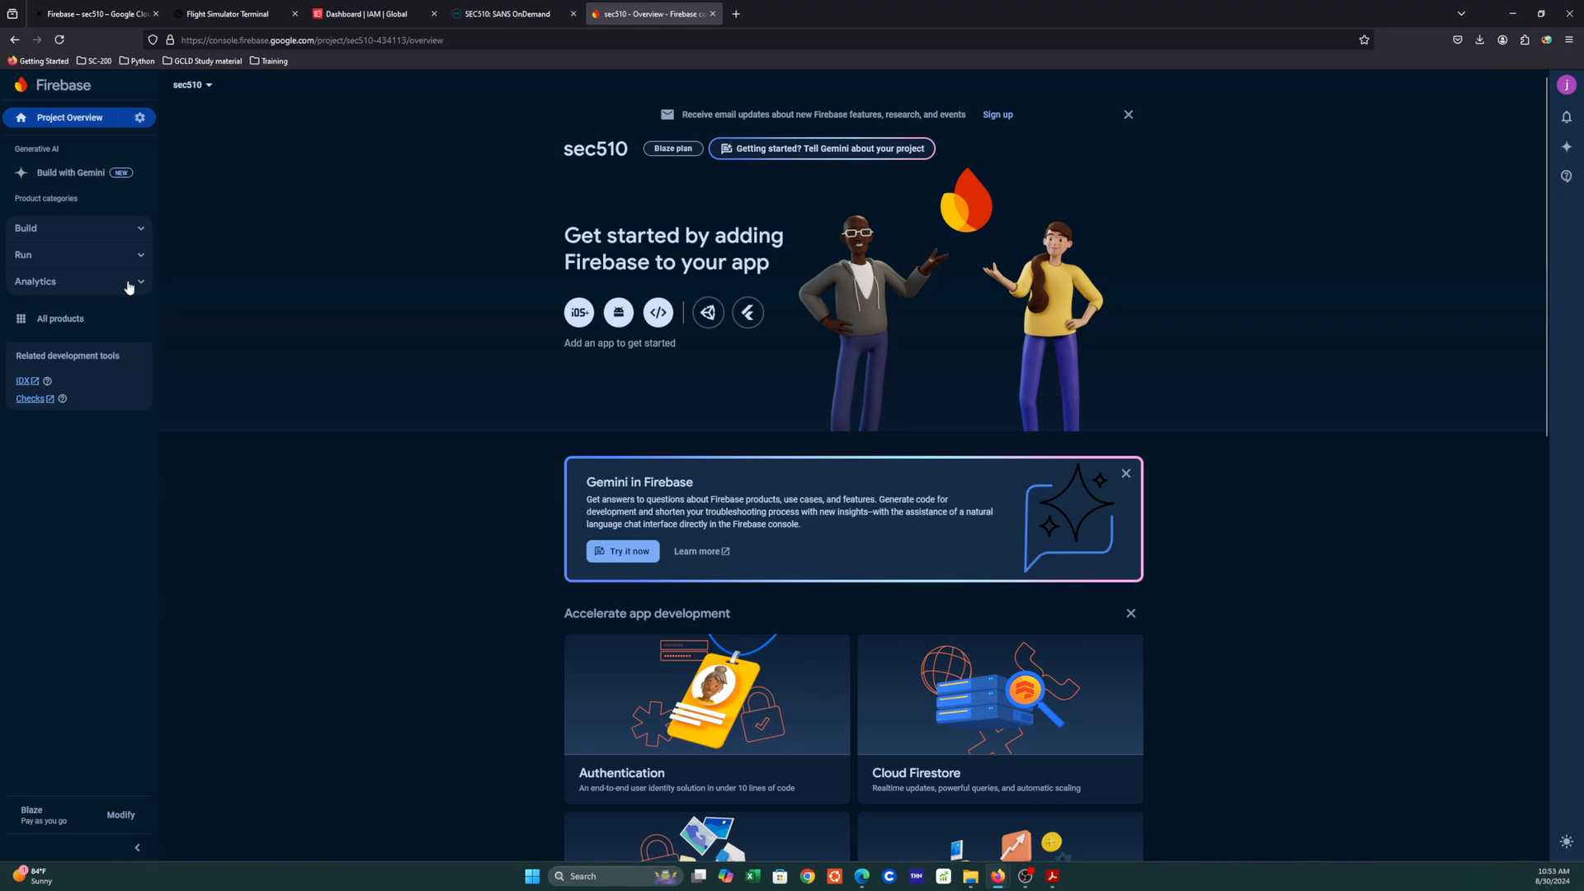
Set up Authentication for the project and enable the Anonymous sign-in provider.
left_click(109, 229)
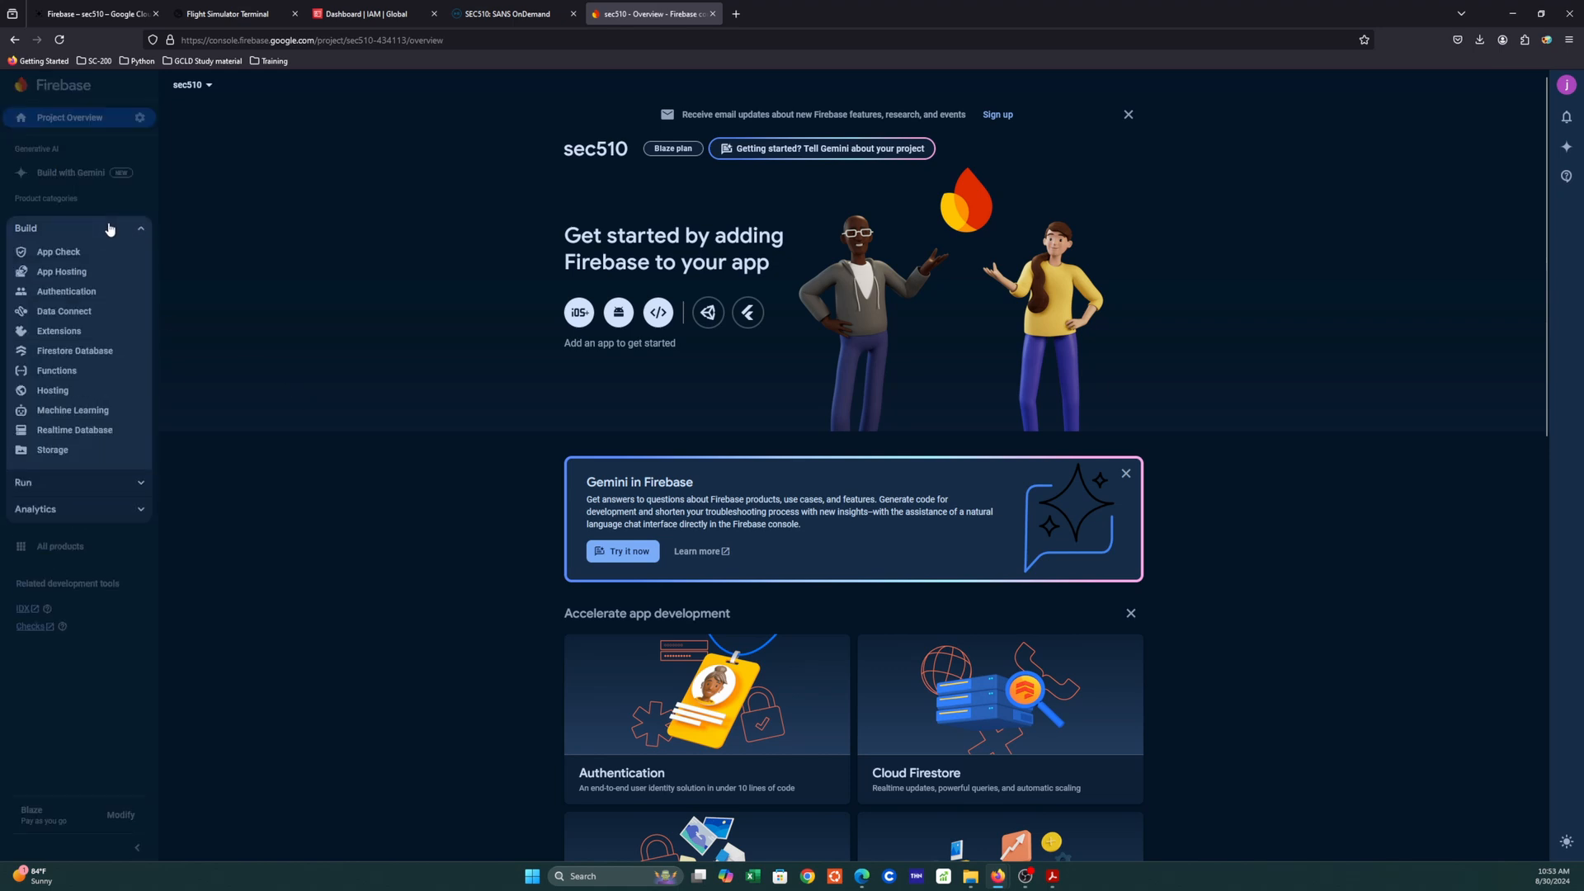
left_click(66, 291)
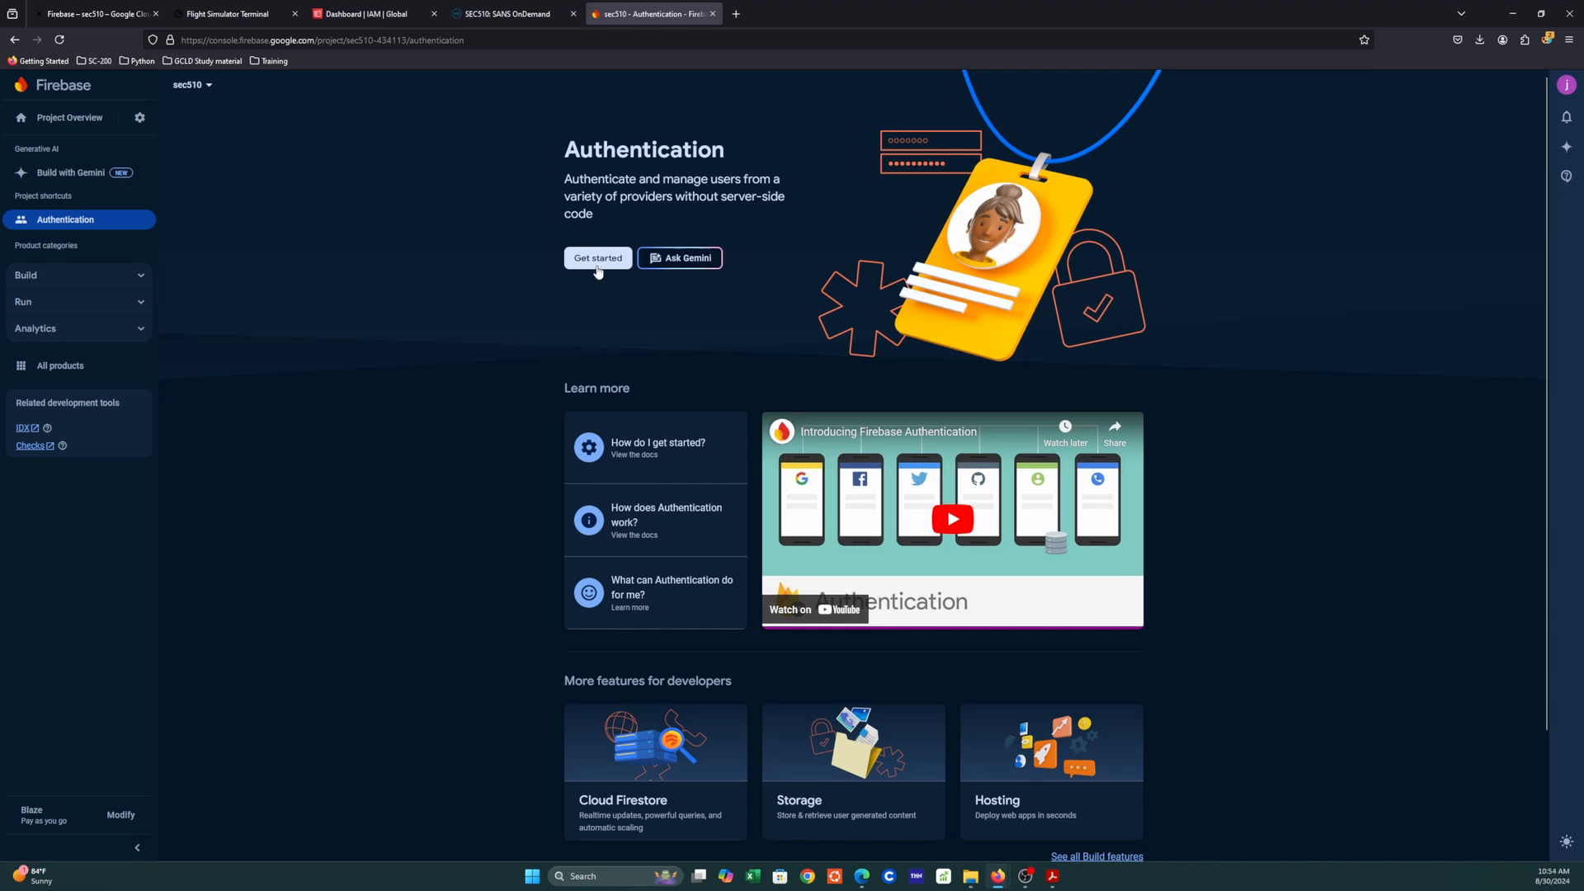
left_click(598, 264)
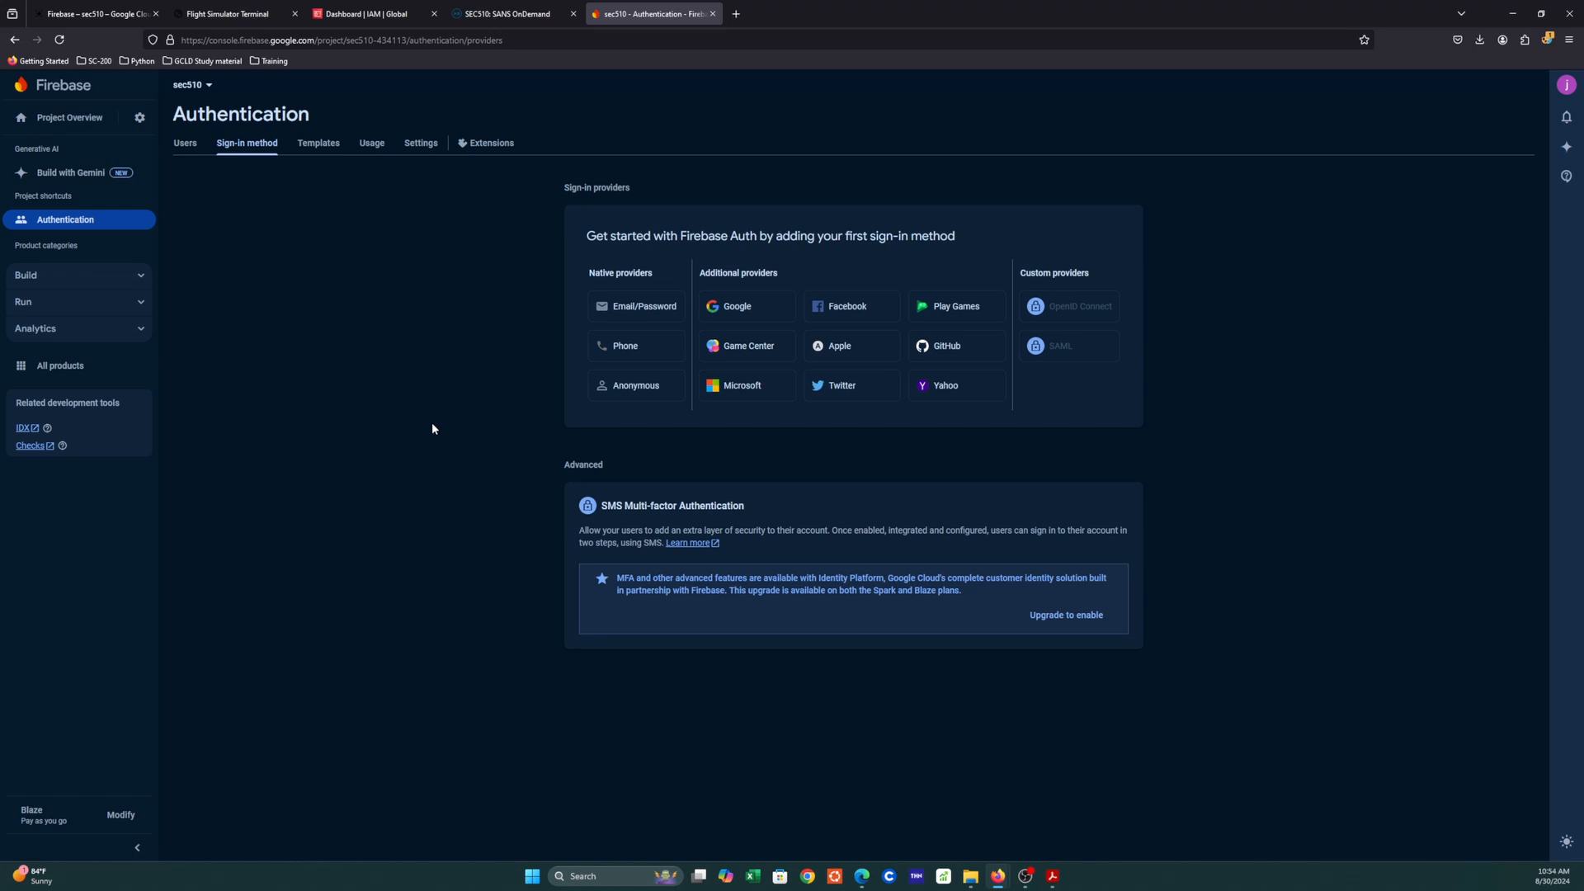
left_click(626, 387)
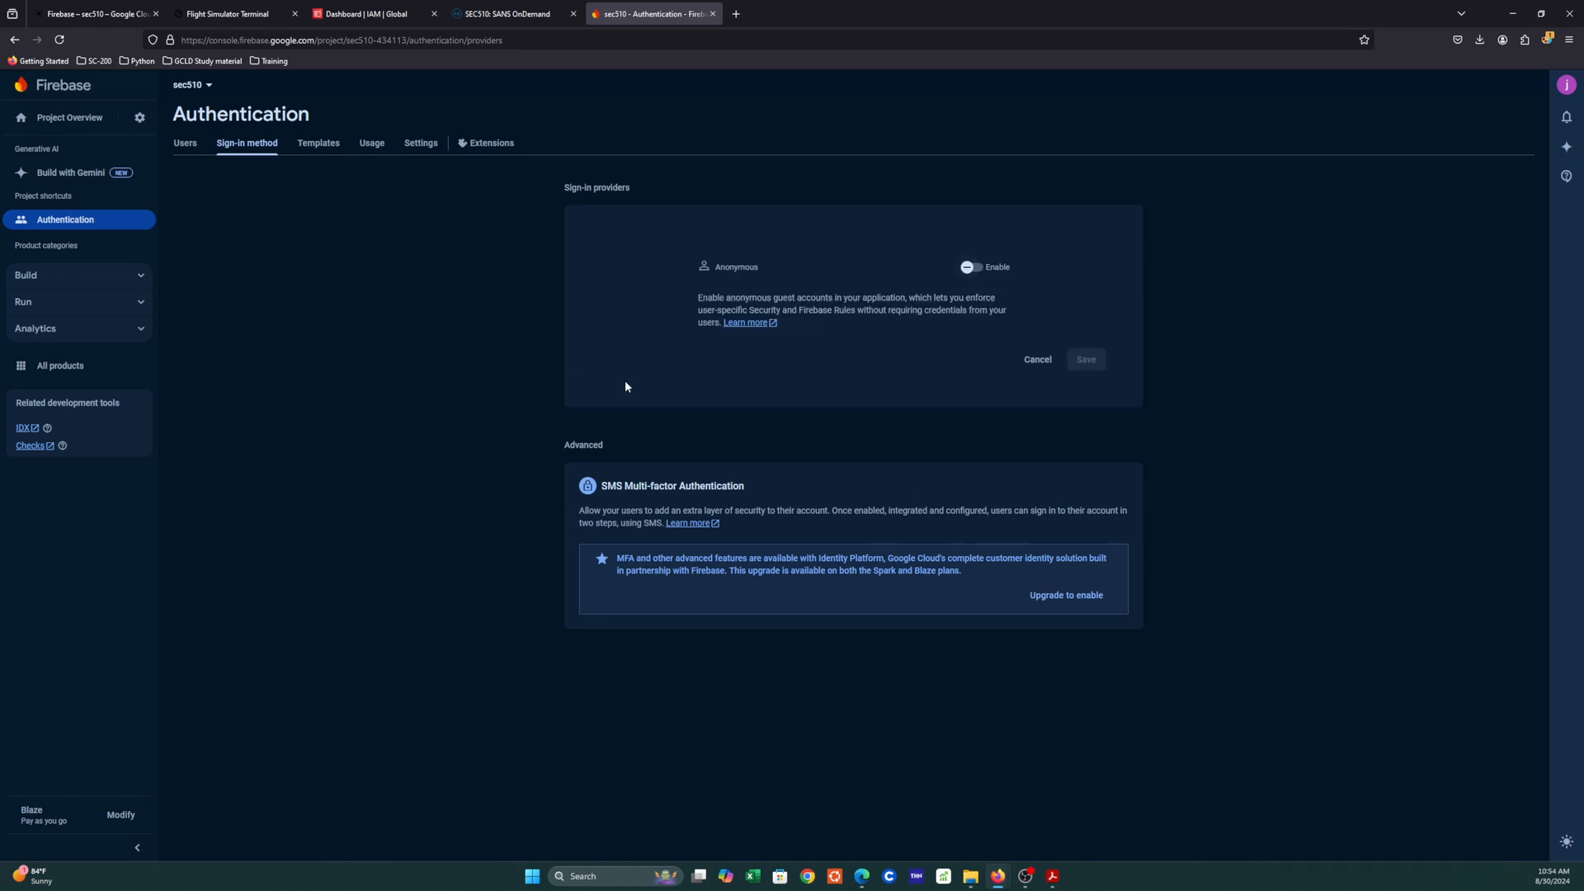
left_click(975, 268)
left_click(1087, 362)
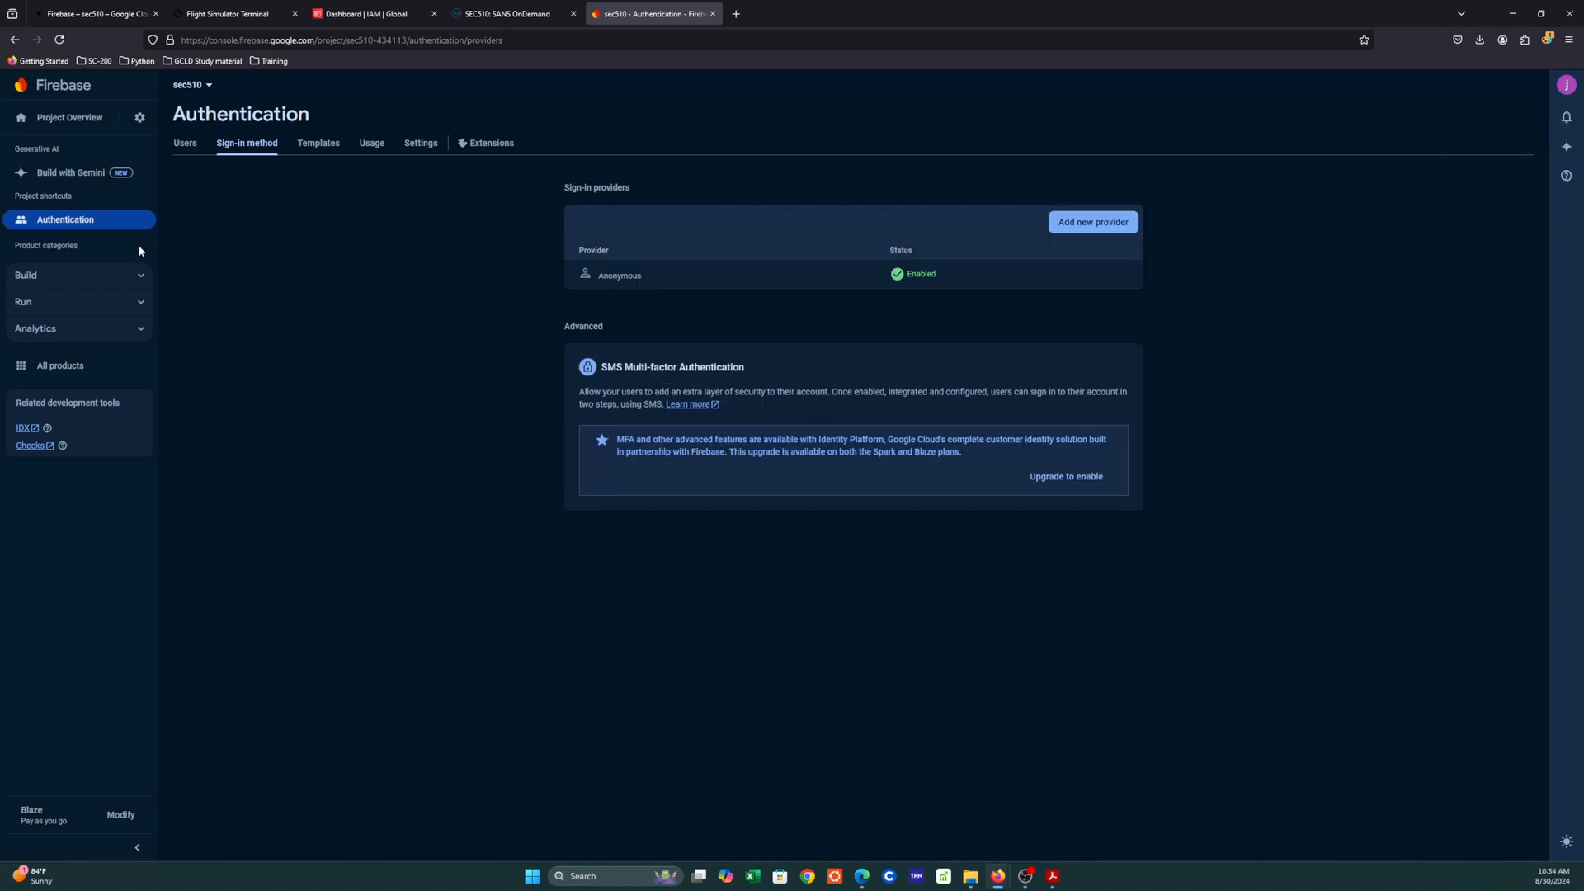
Create a Realtime Database in United States (us-central1) with security rules starting in locked mode.
left_click(90, 277)
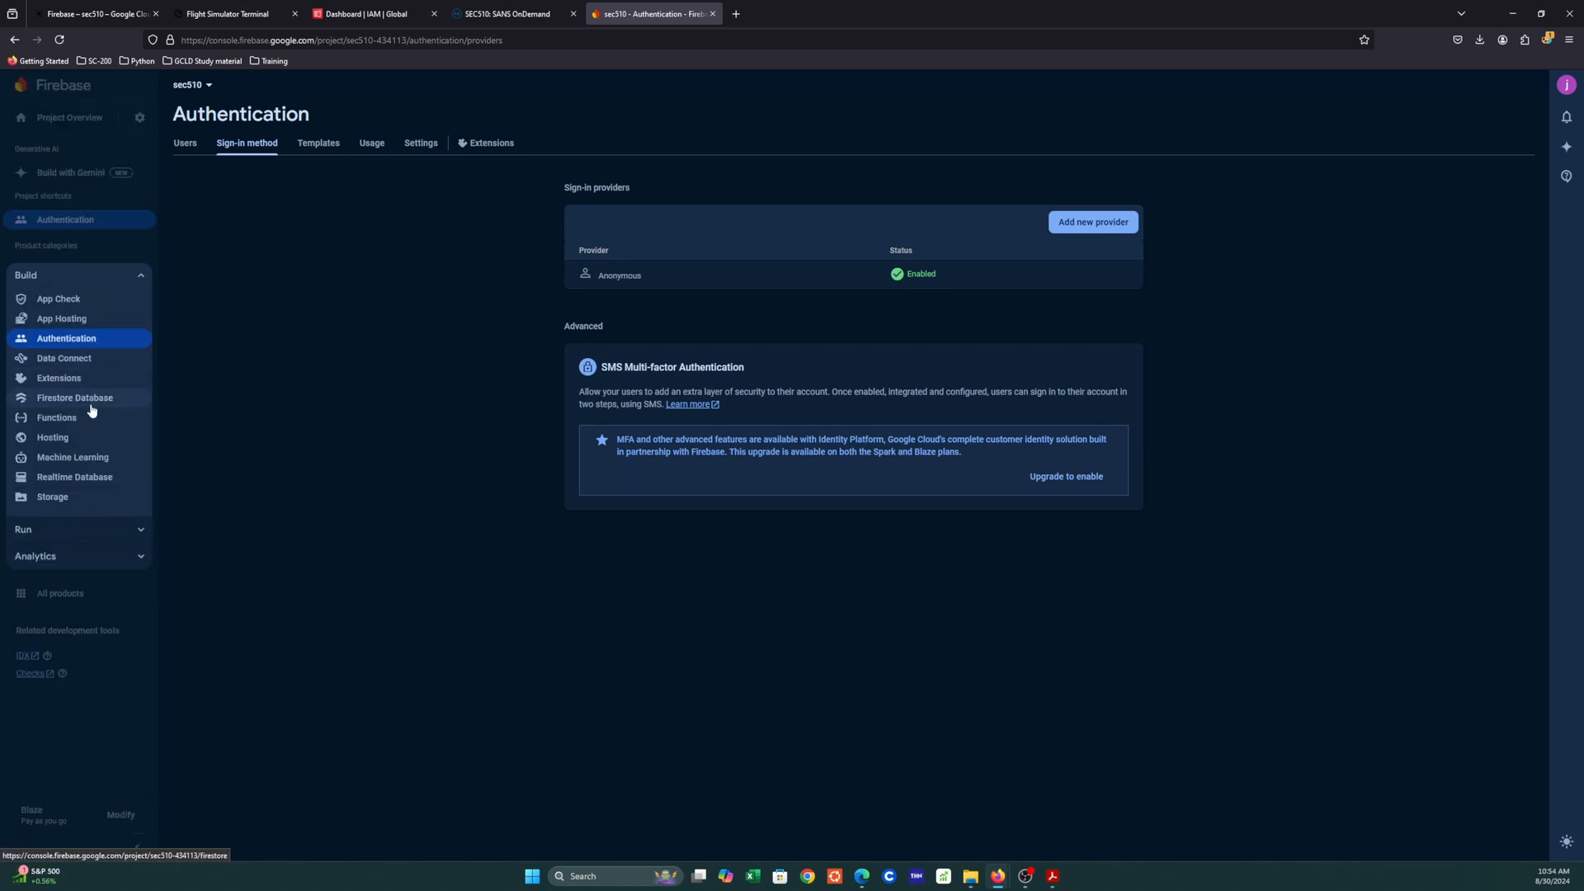
left_click(74, 477)
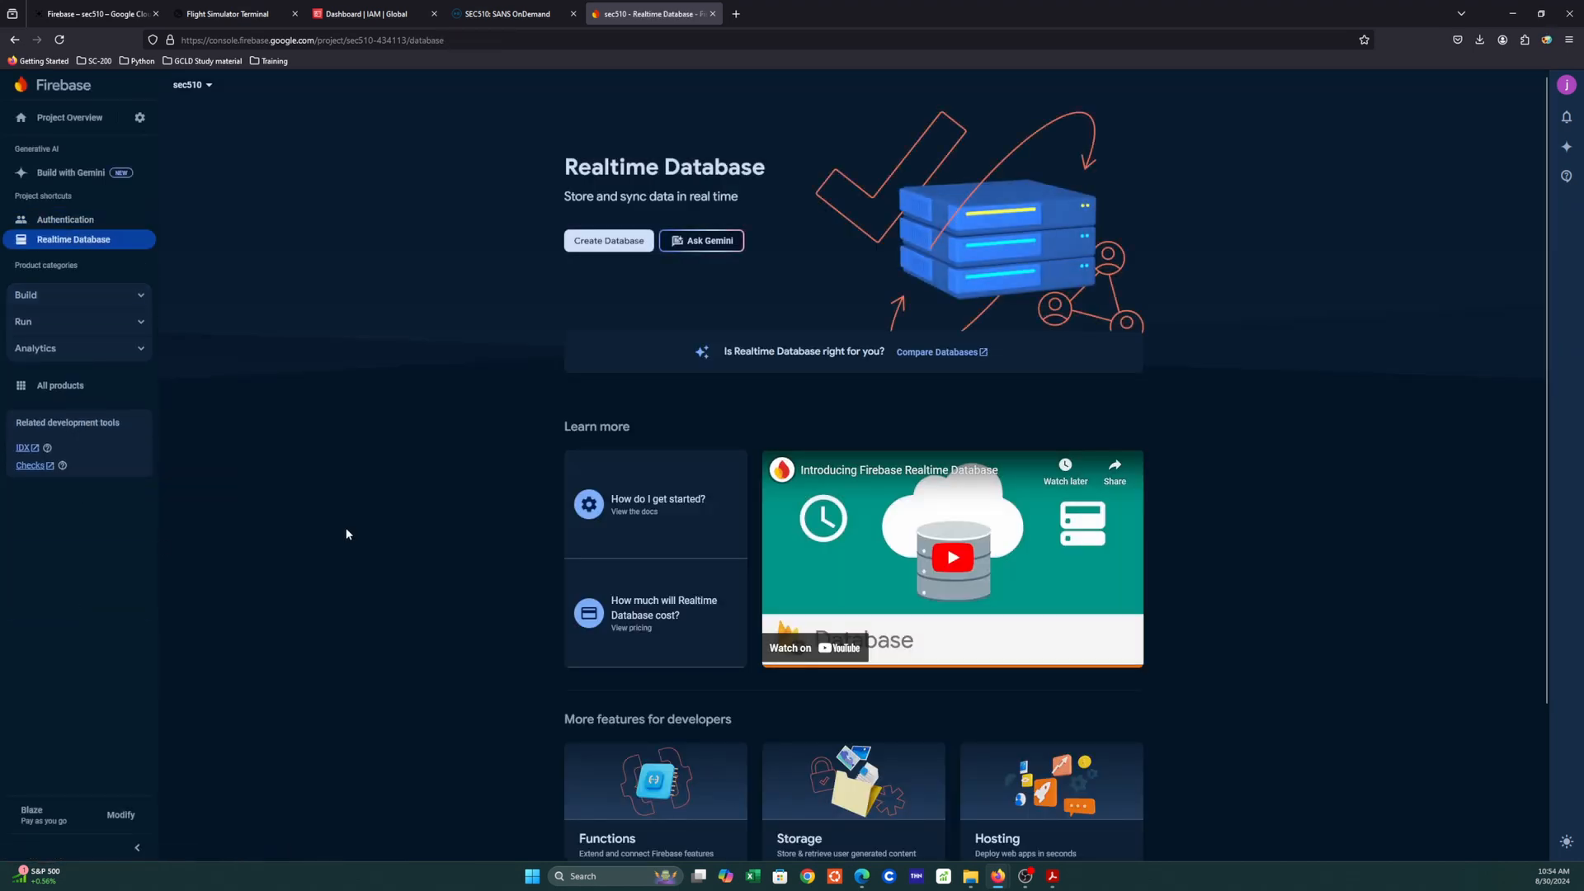
left_click(581, 243)
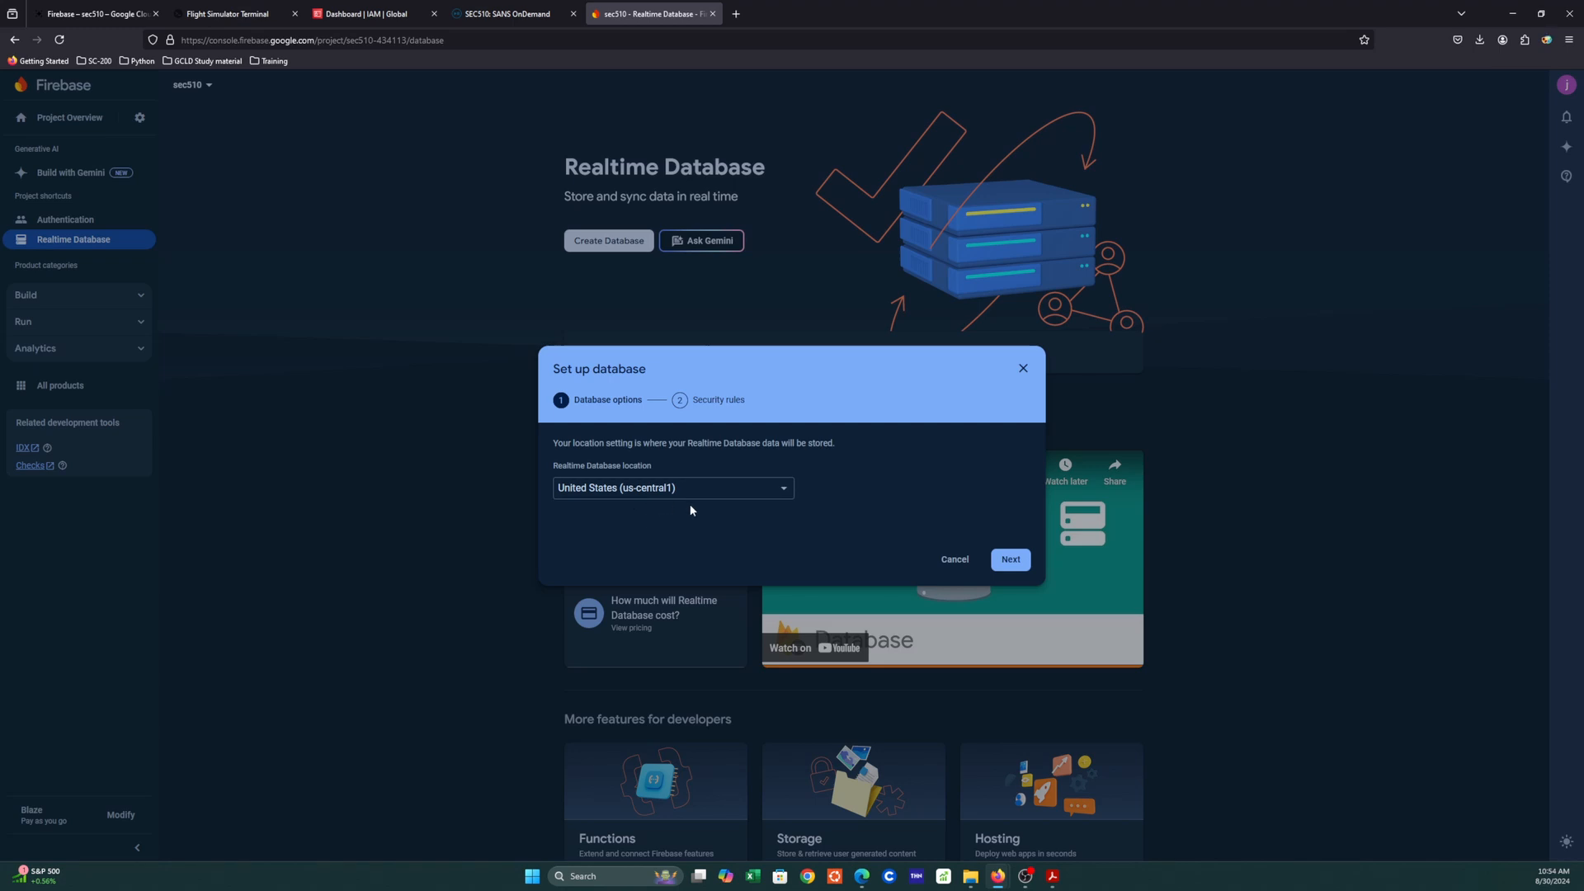
left_click(1012, 560)
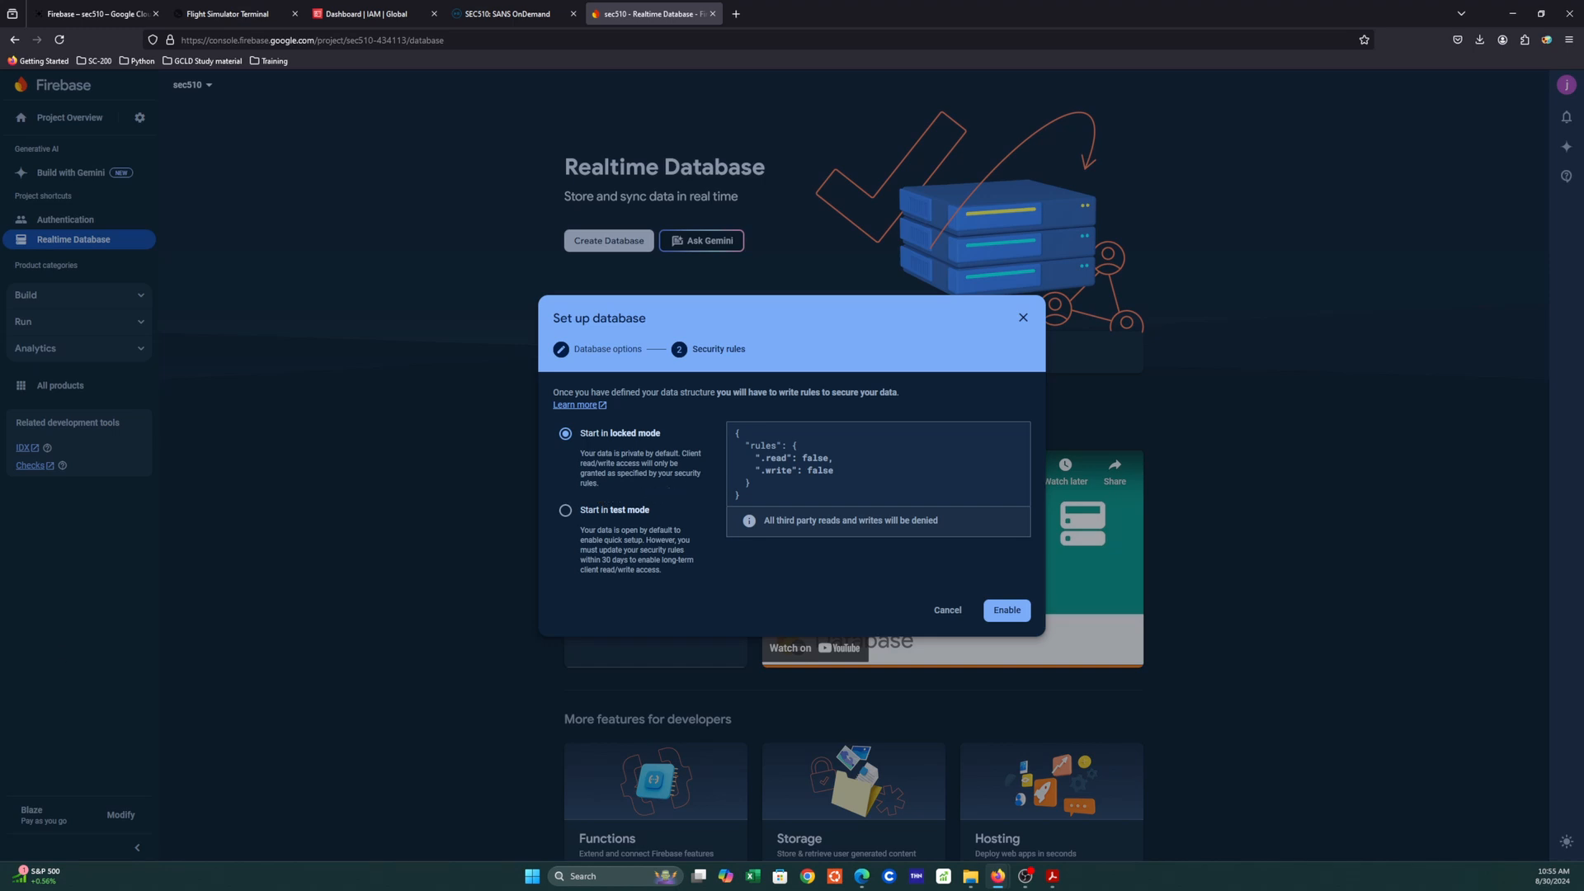
left_click(1007, 611)
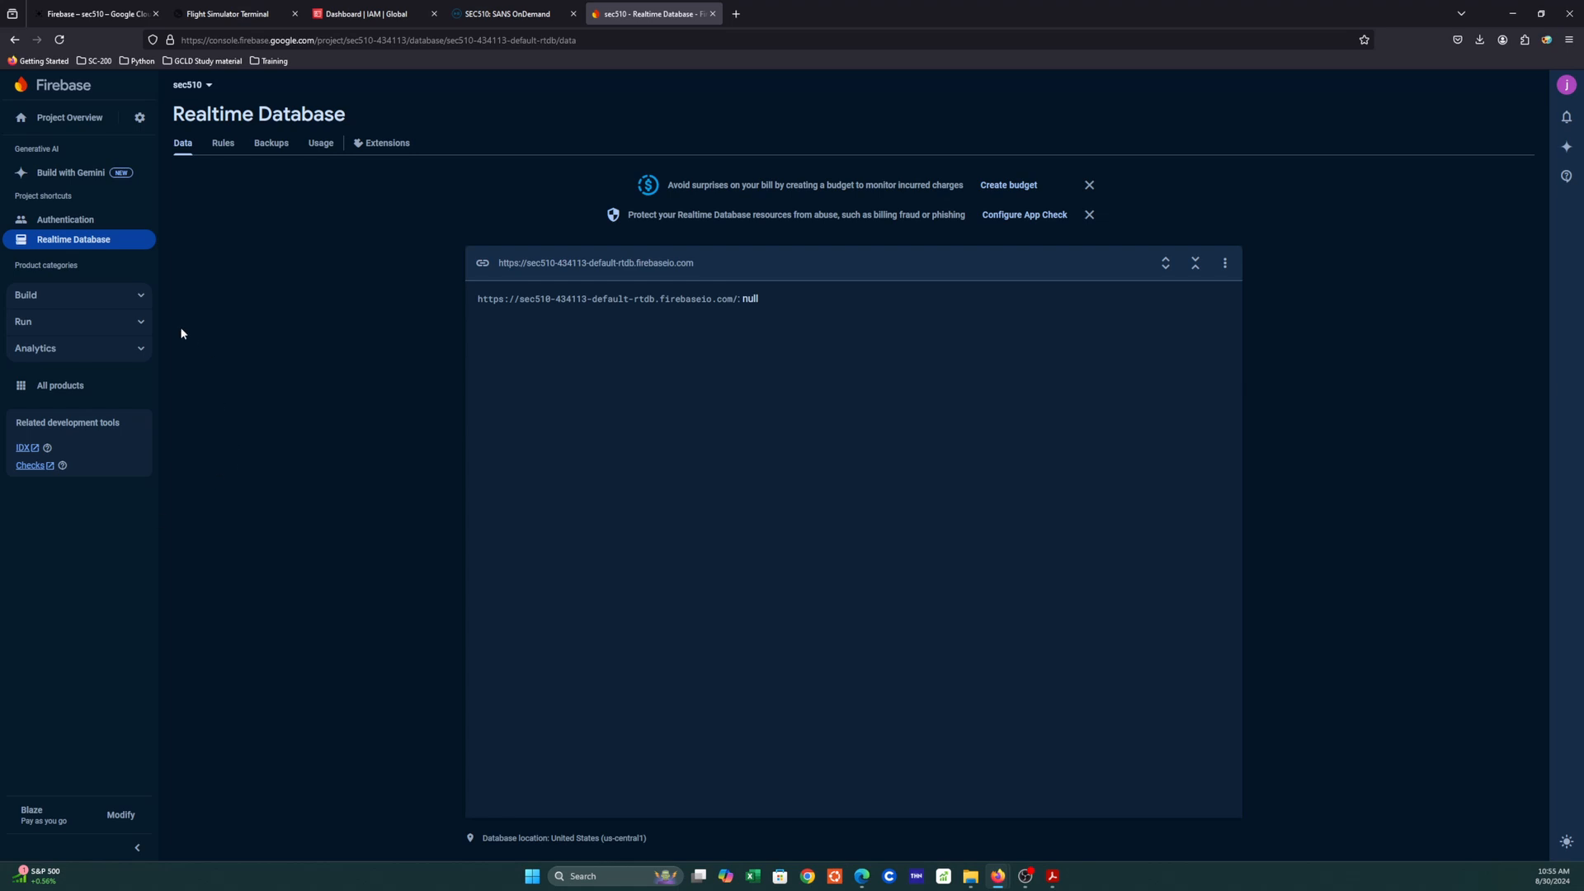
Create a Cloud Firestore database with ID (default), location nam5 (United States), and rules starting in production mode.
left_click(127, 302)
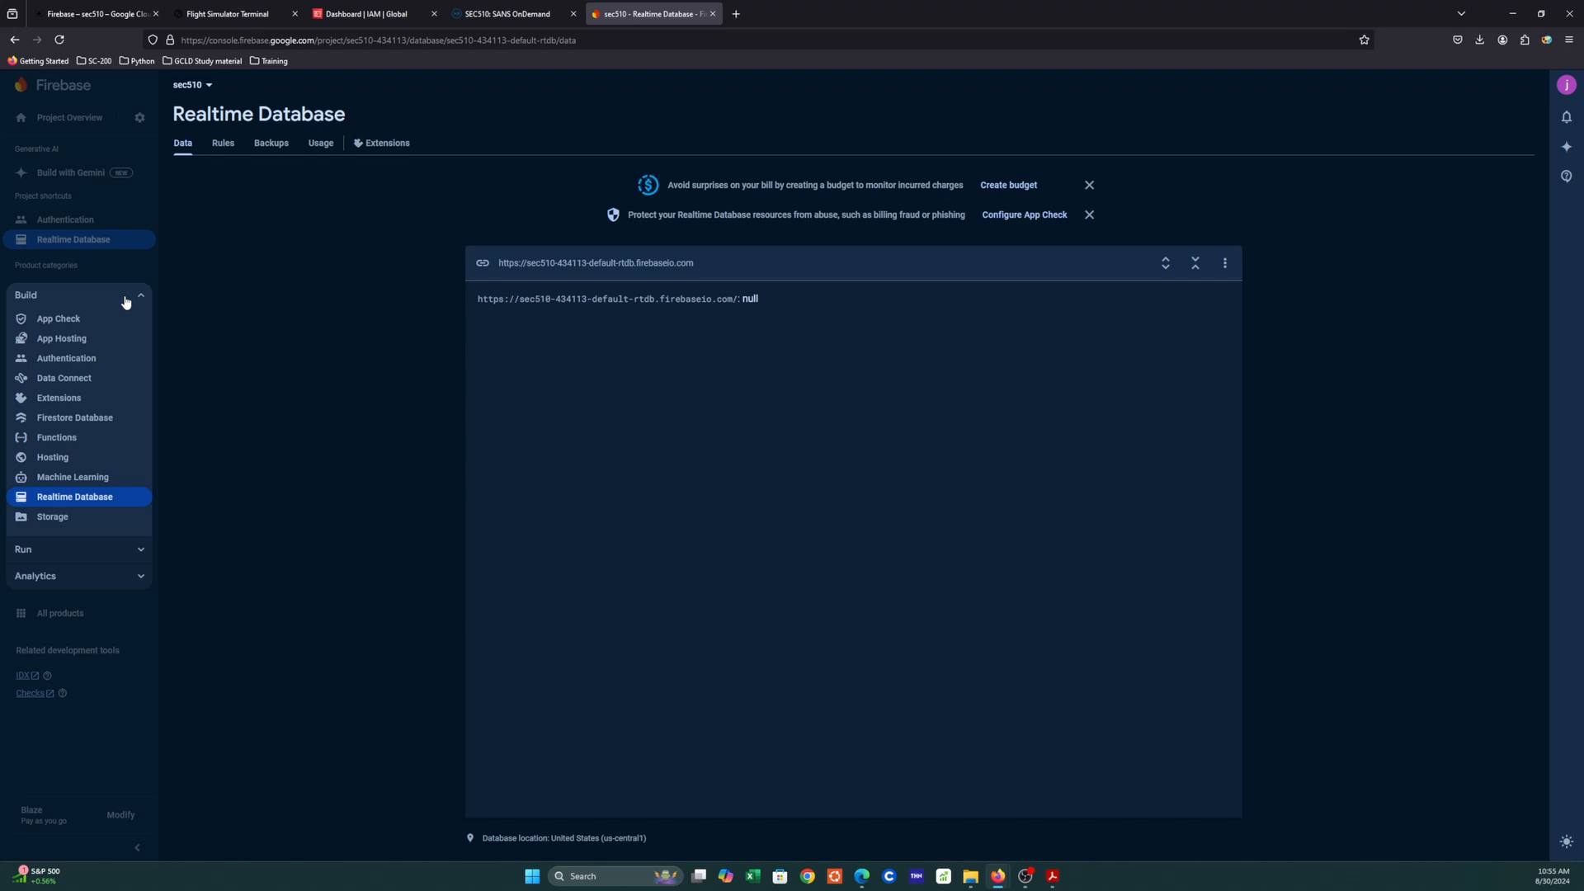
left_click(75, 417)
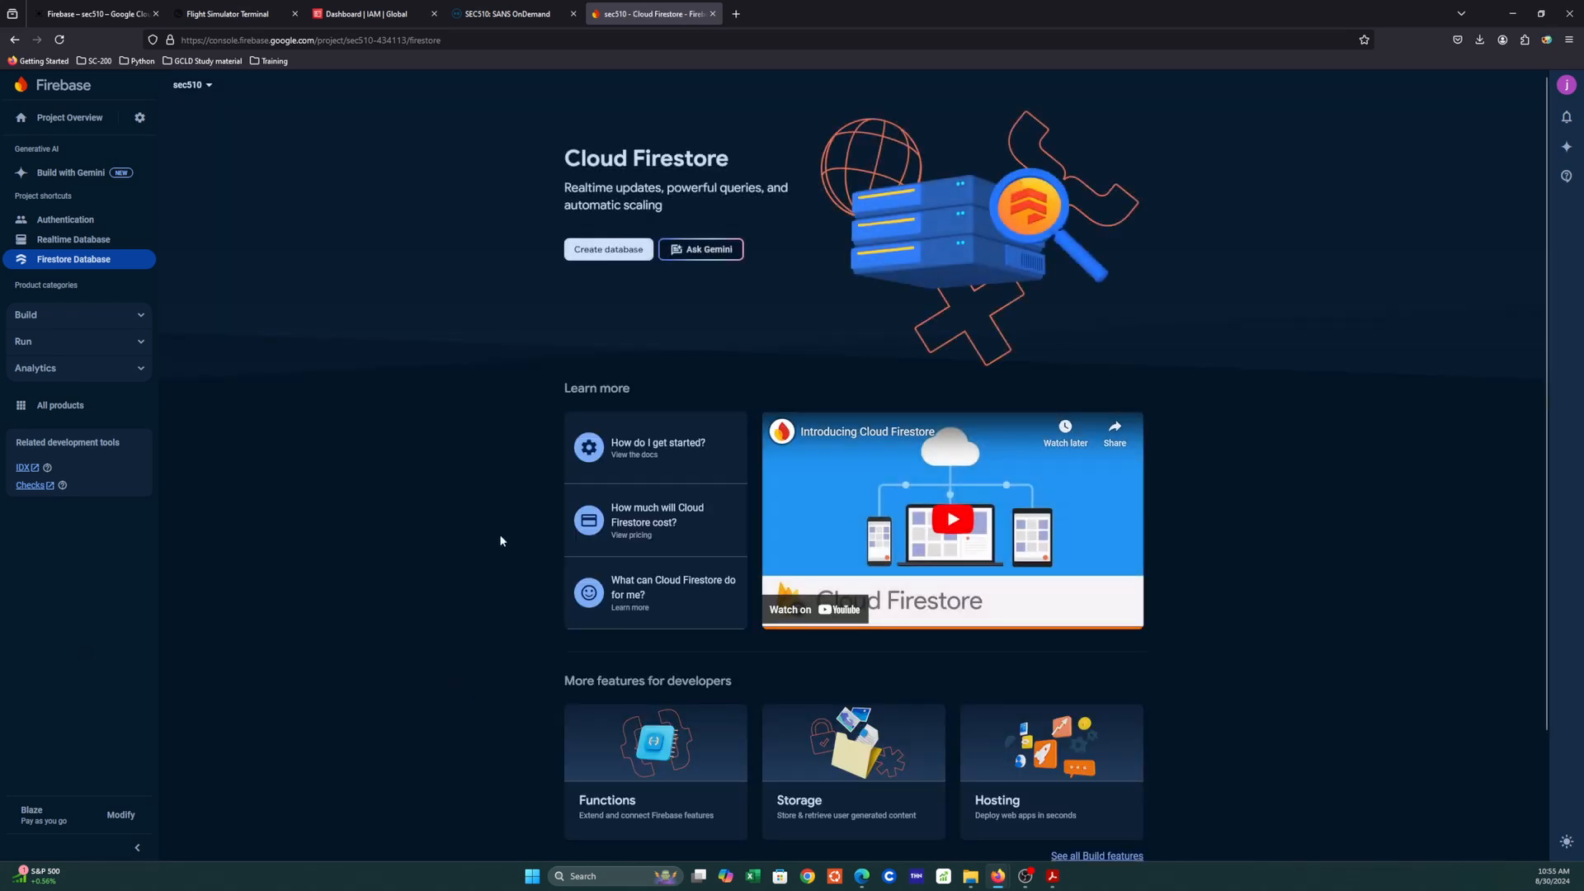
left_click(606, 254)
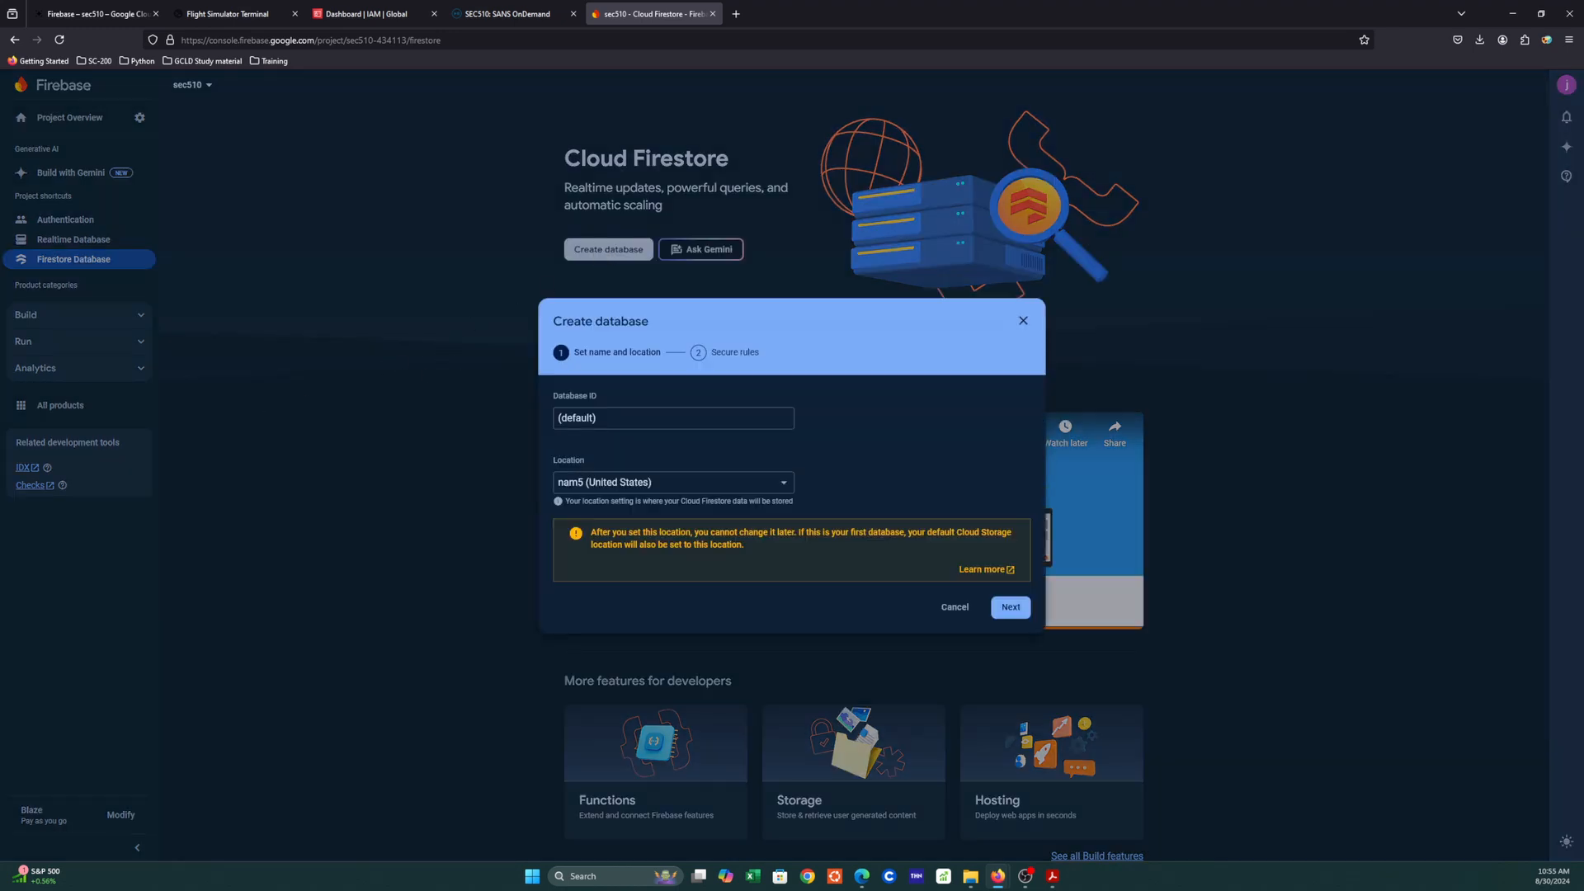
left_click(634, 424)
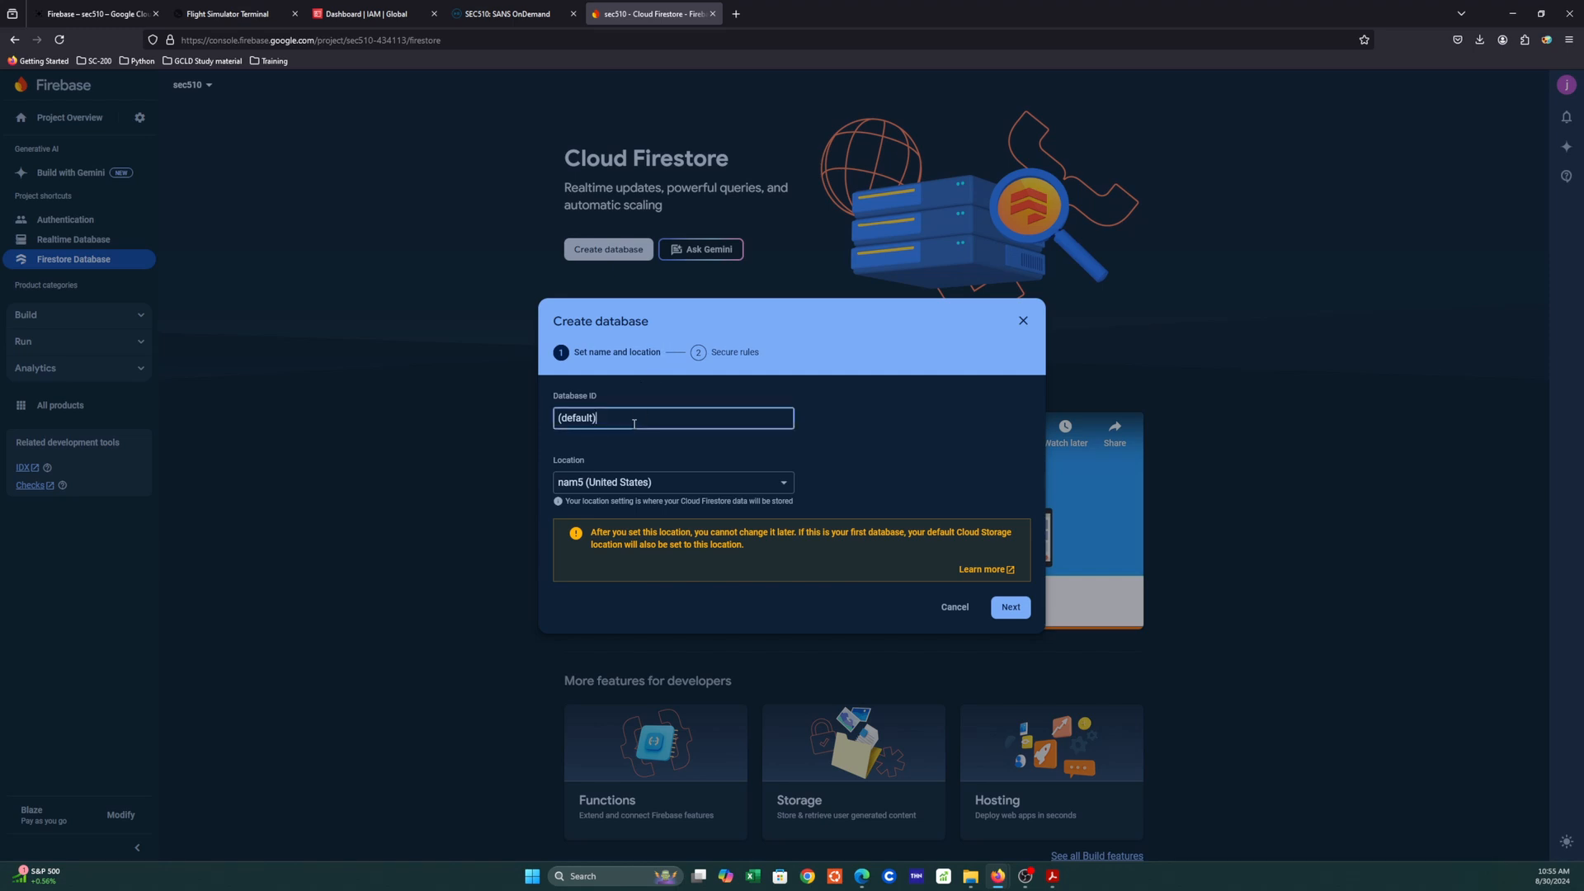
left_click(638, 490)
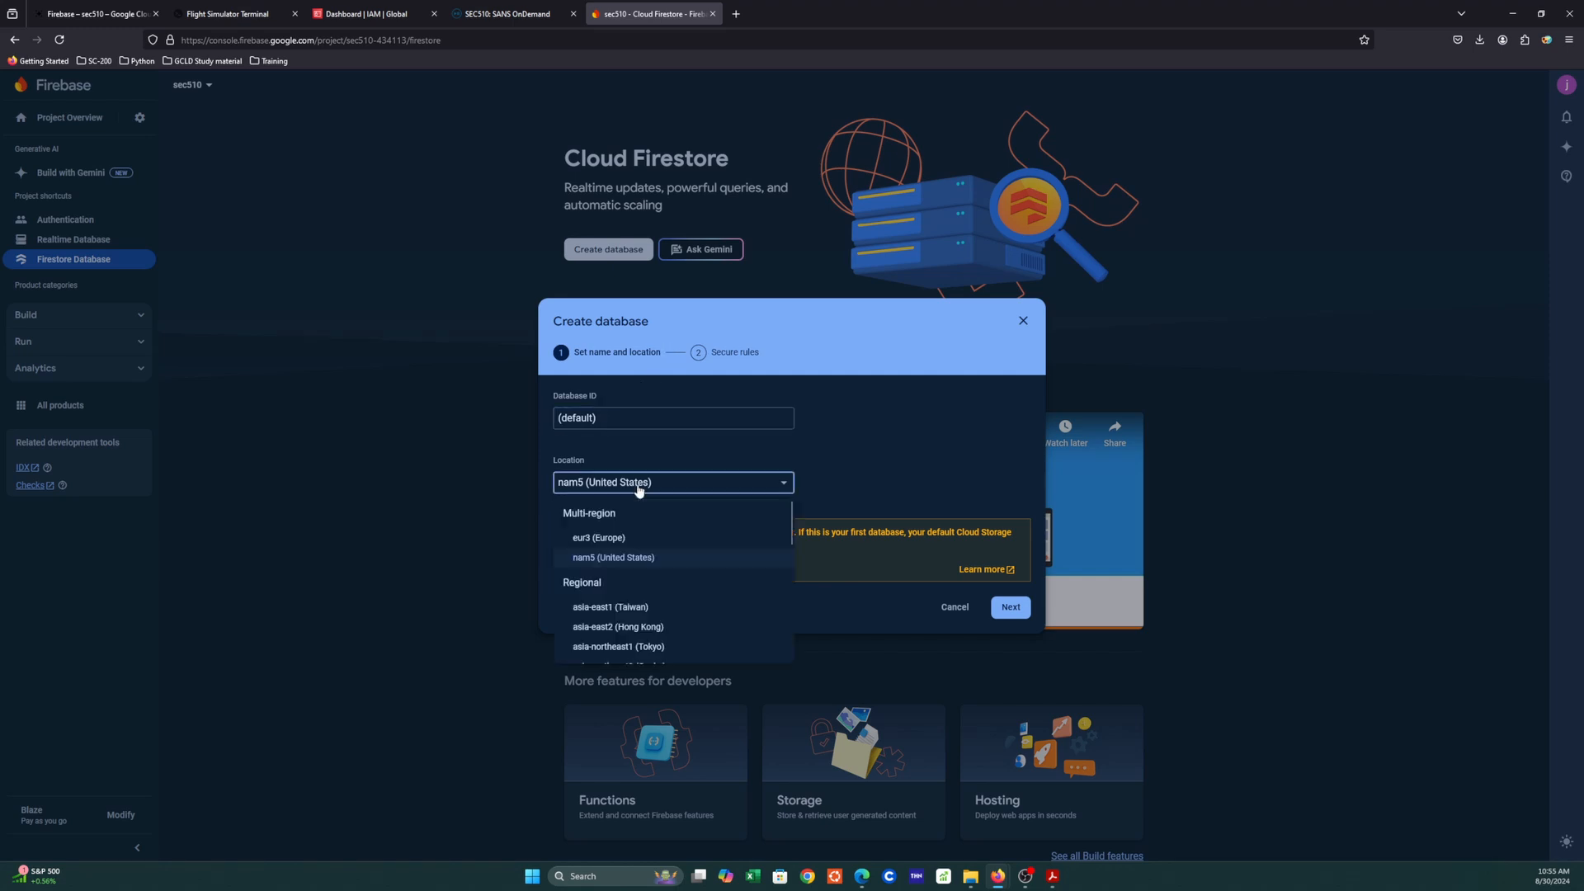
left_click(674, 456)
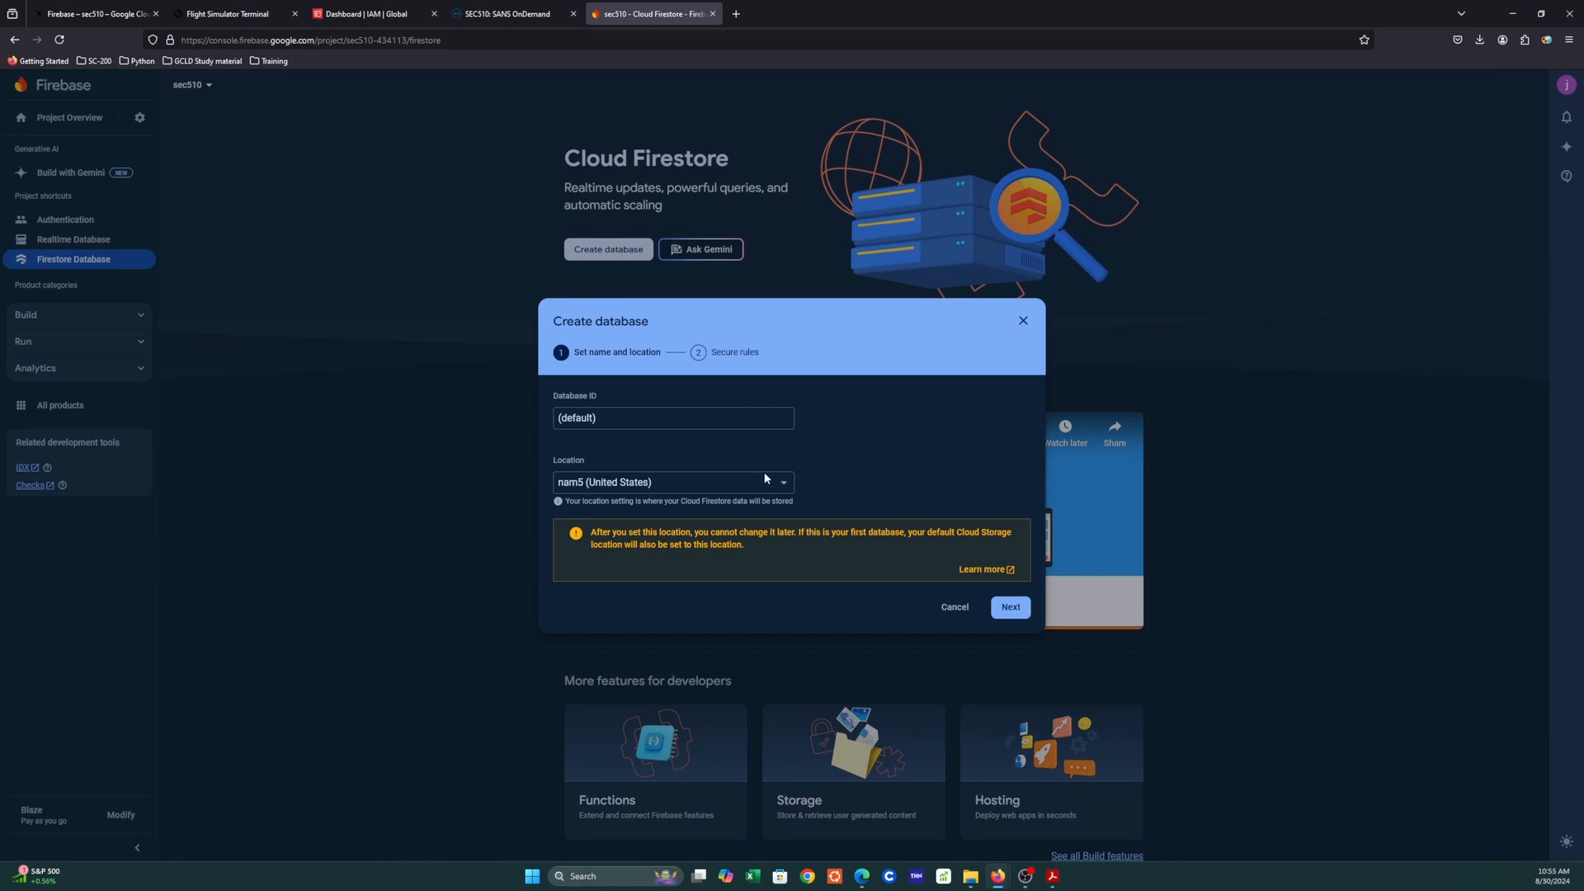
left_click(1007, 610)
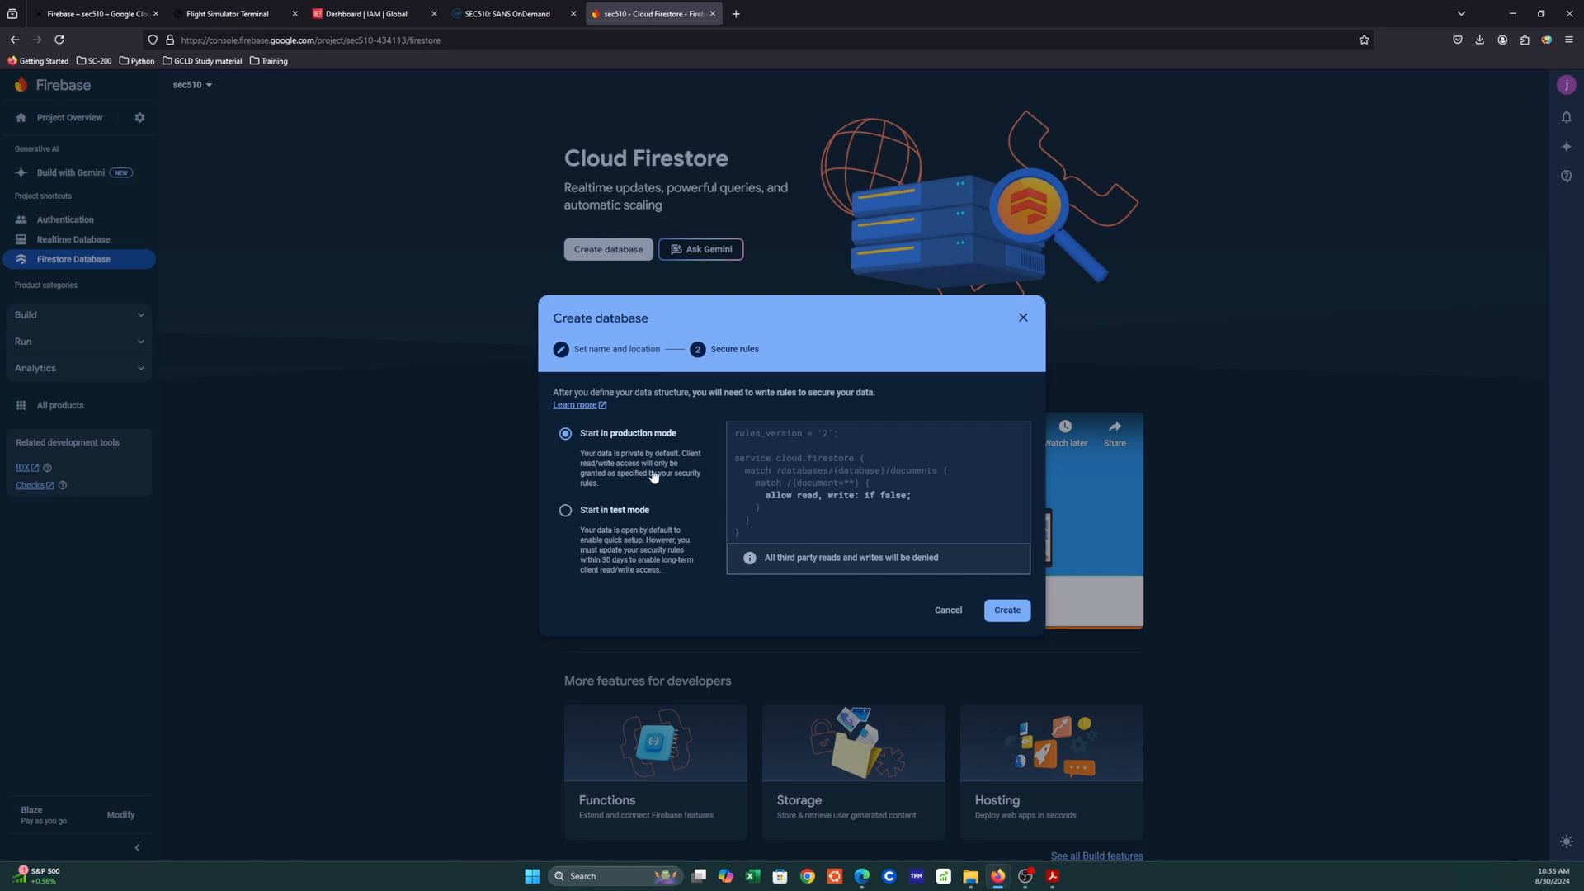
left_click(1005, 614)
left_click(1004, 613)
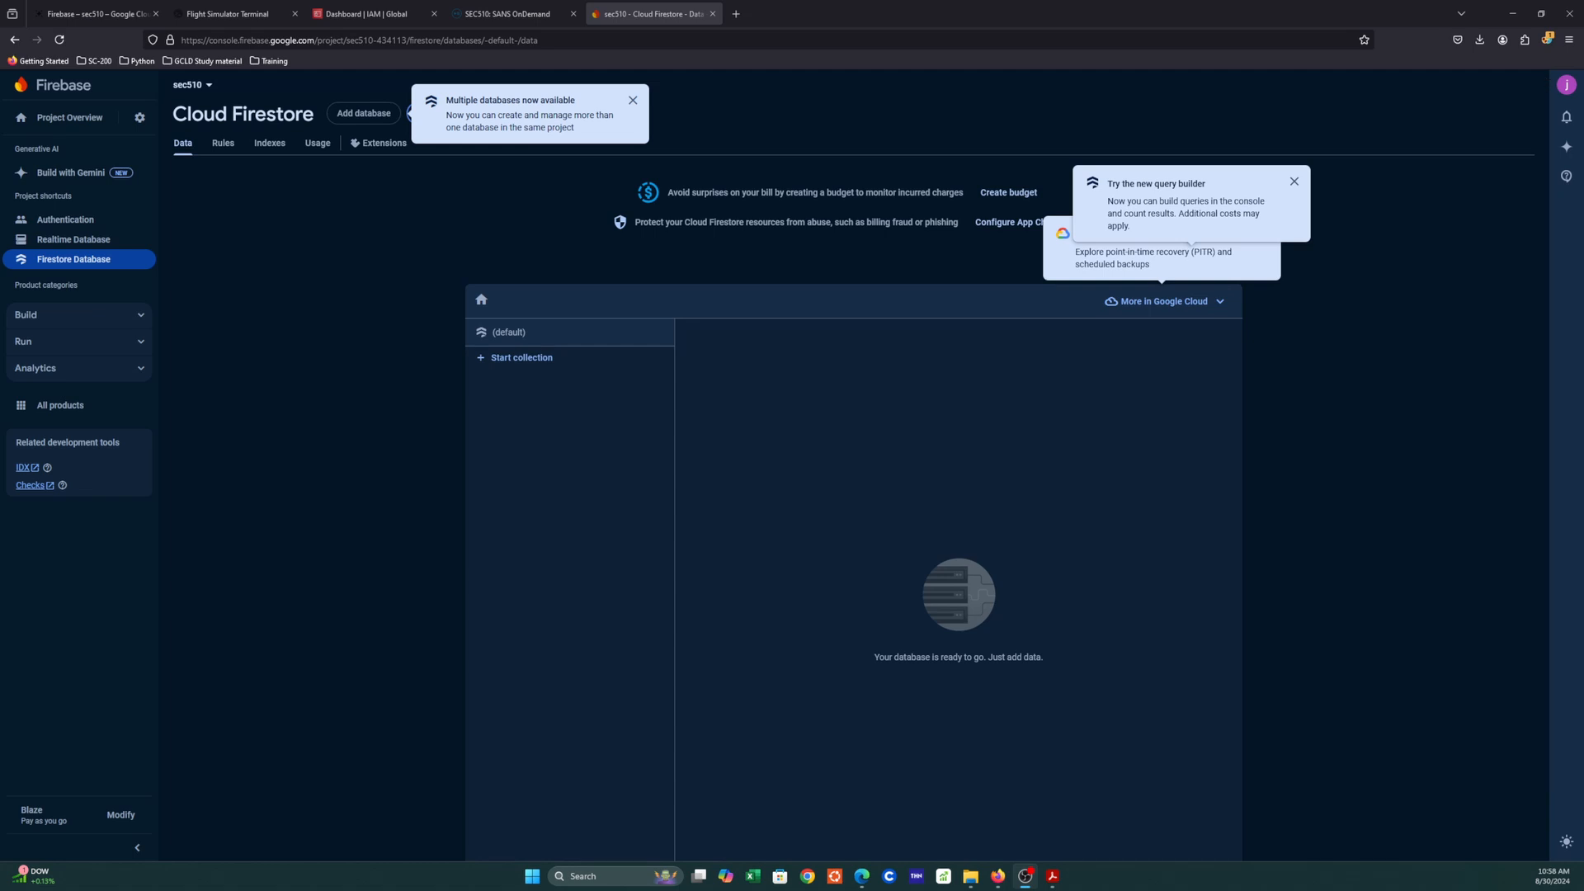
Switch to the Flight Simulator Terminal and clear its output.
key("alt+Tab")
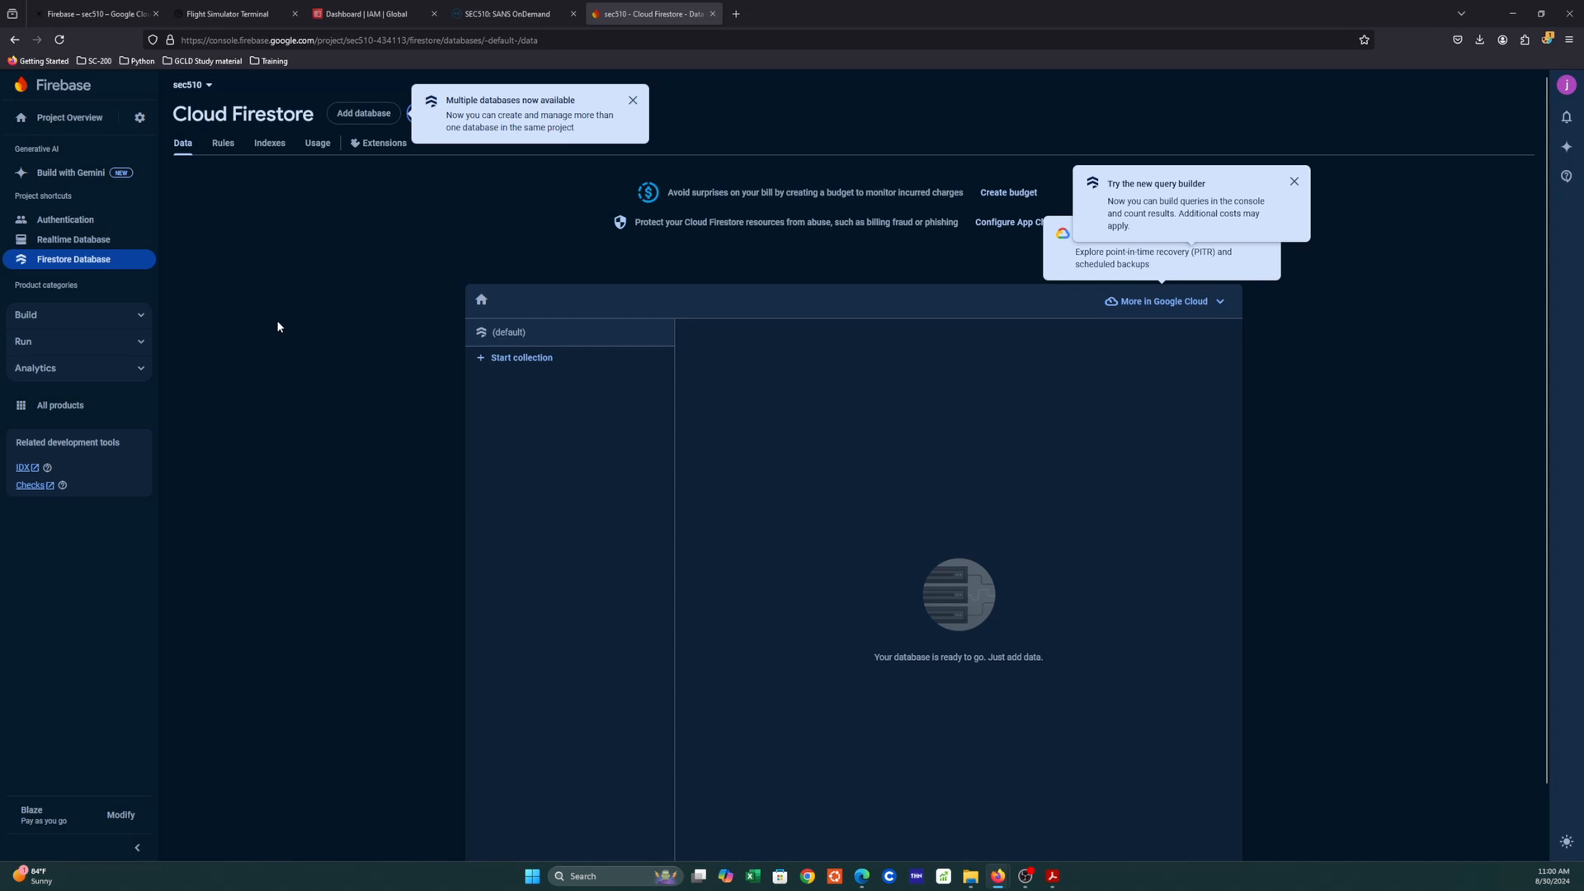
left_click(244, 8)
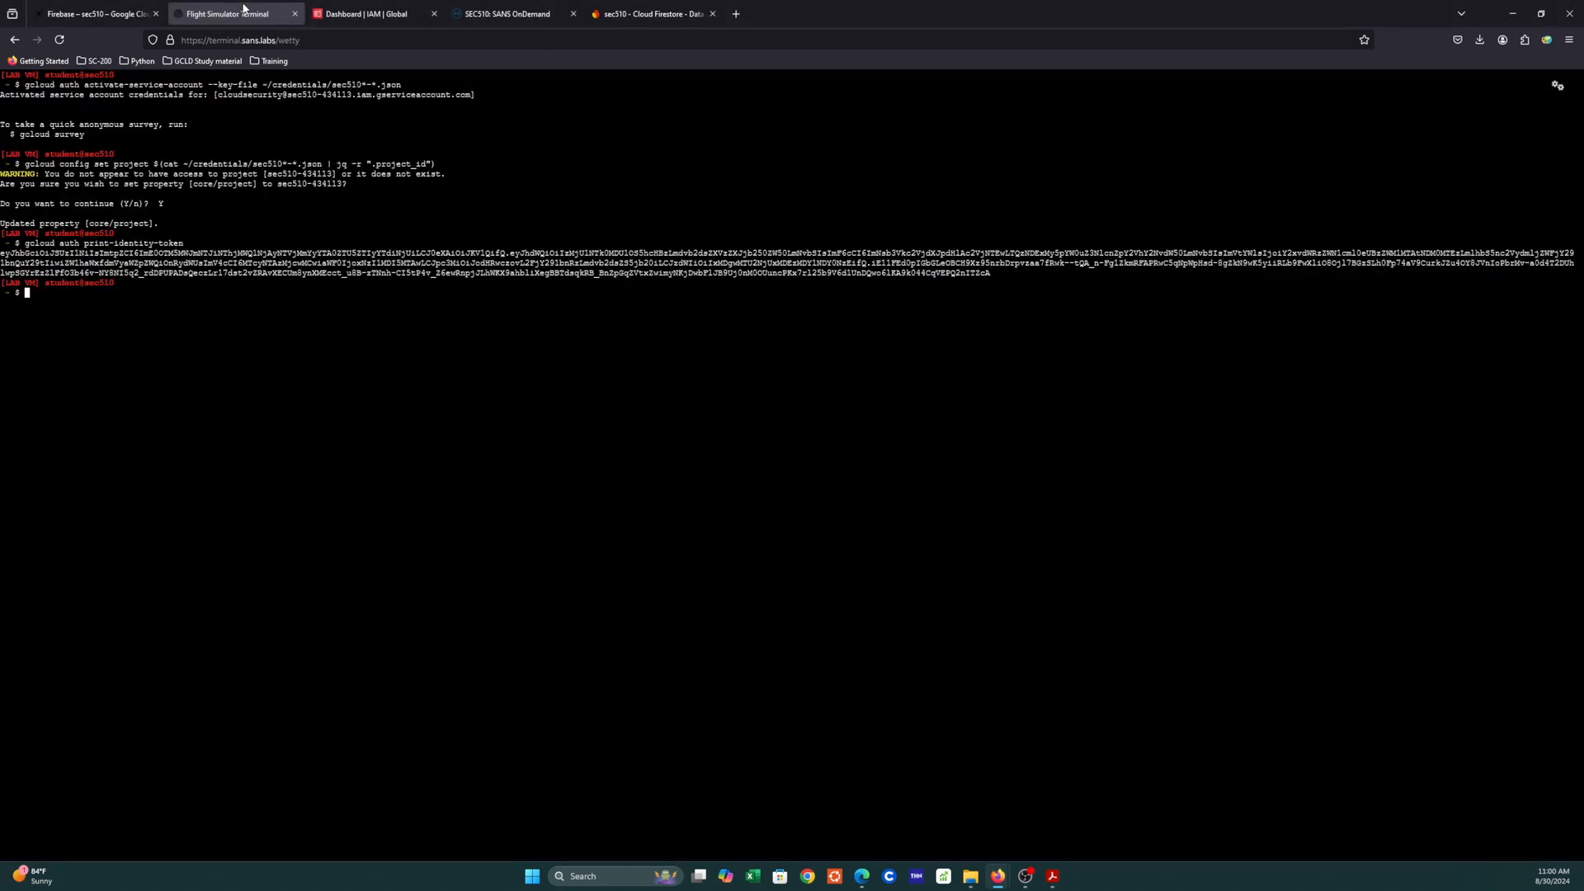
type("clear")
key("Return")
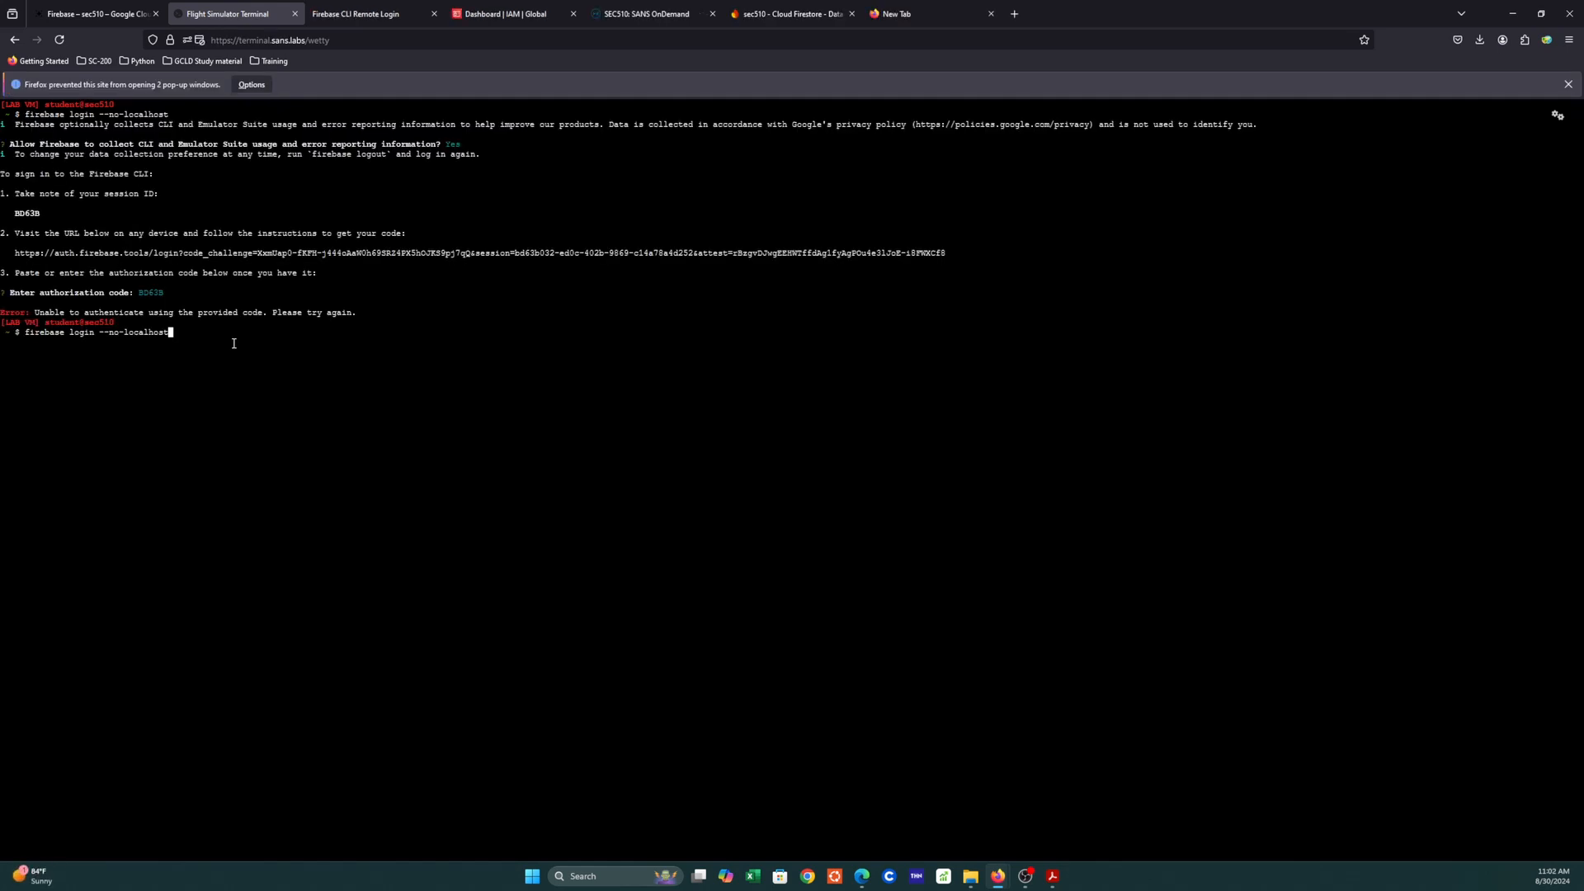
Start a sign-in with firebase login --no-localhost, allowing usage and error reporting, and close the old Firebase CLI Remote Login page.
key("Return")
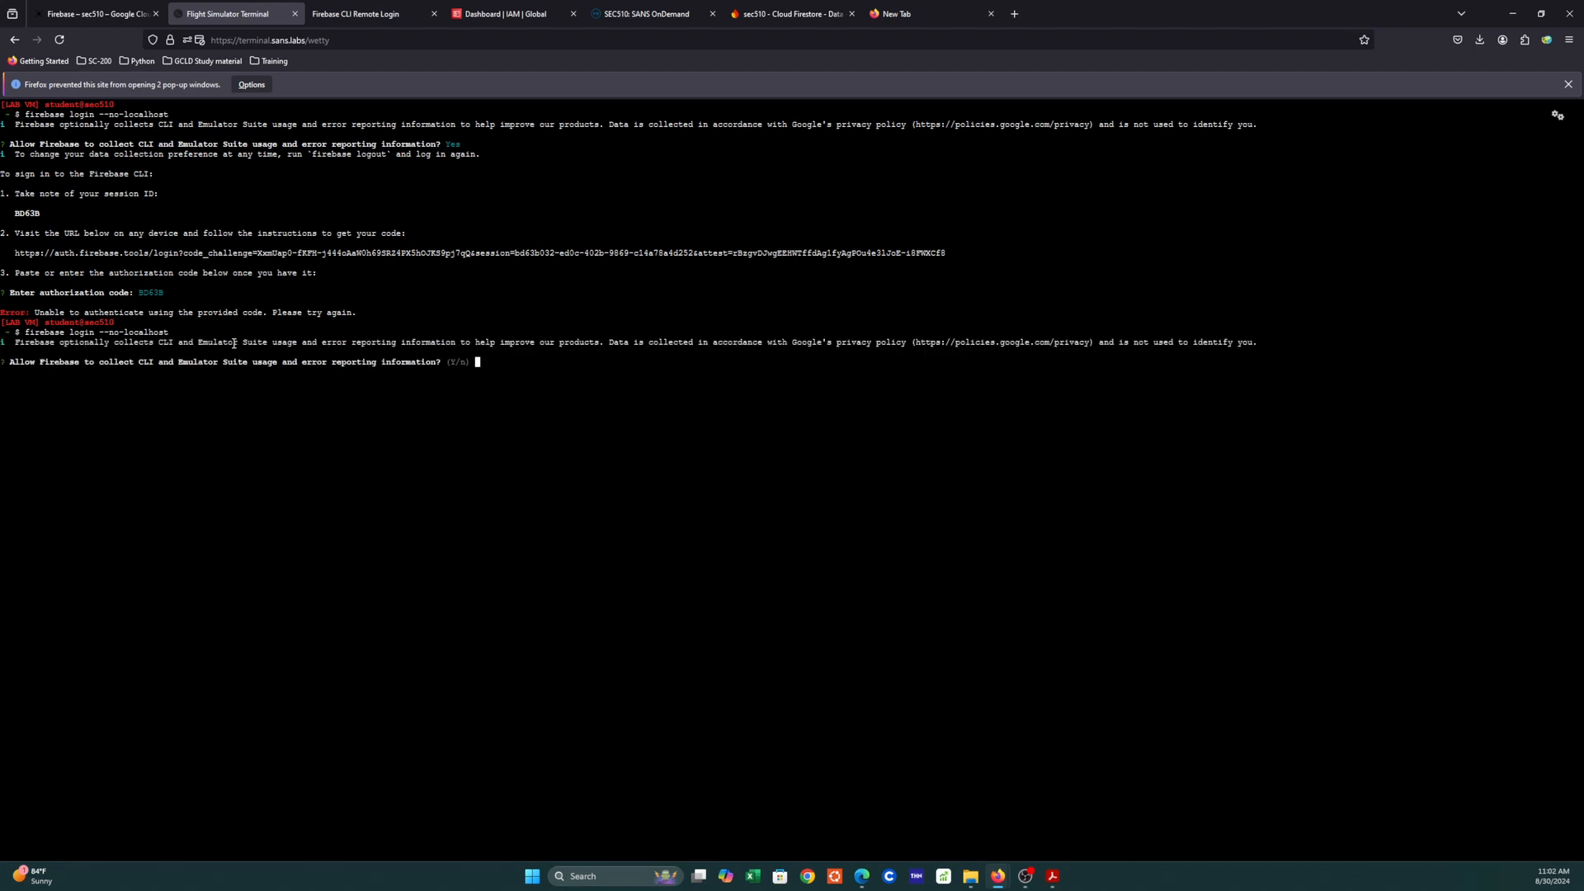
type("Y")
key("Return")
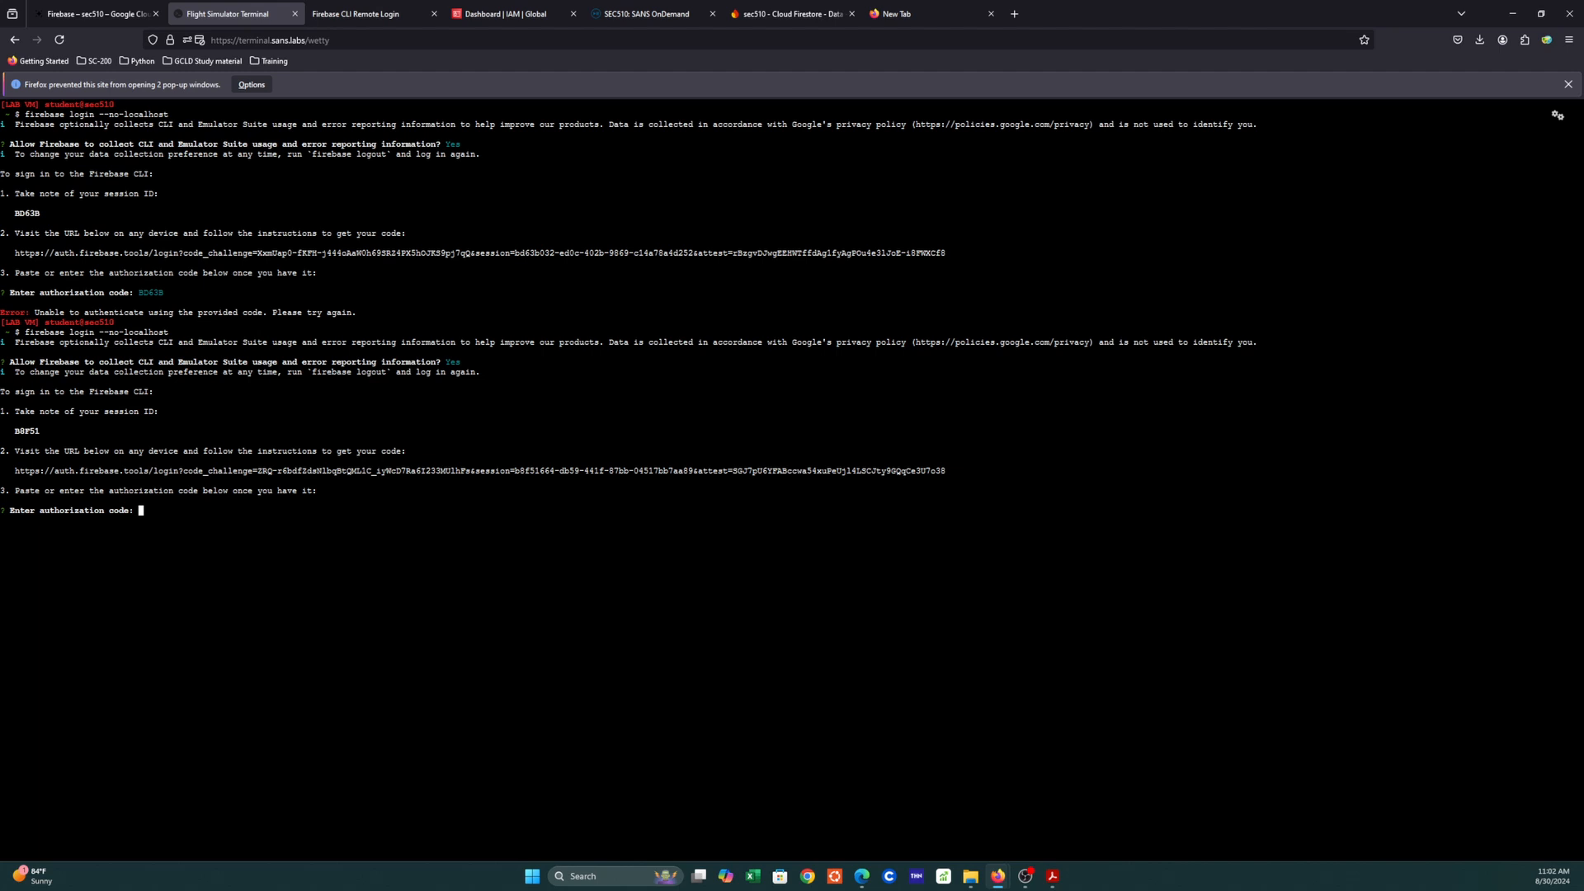
left_click(434, 14)
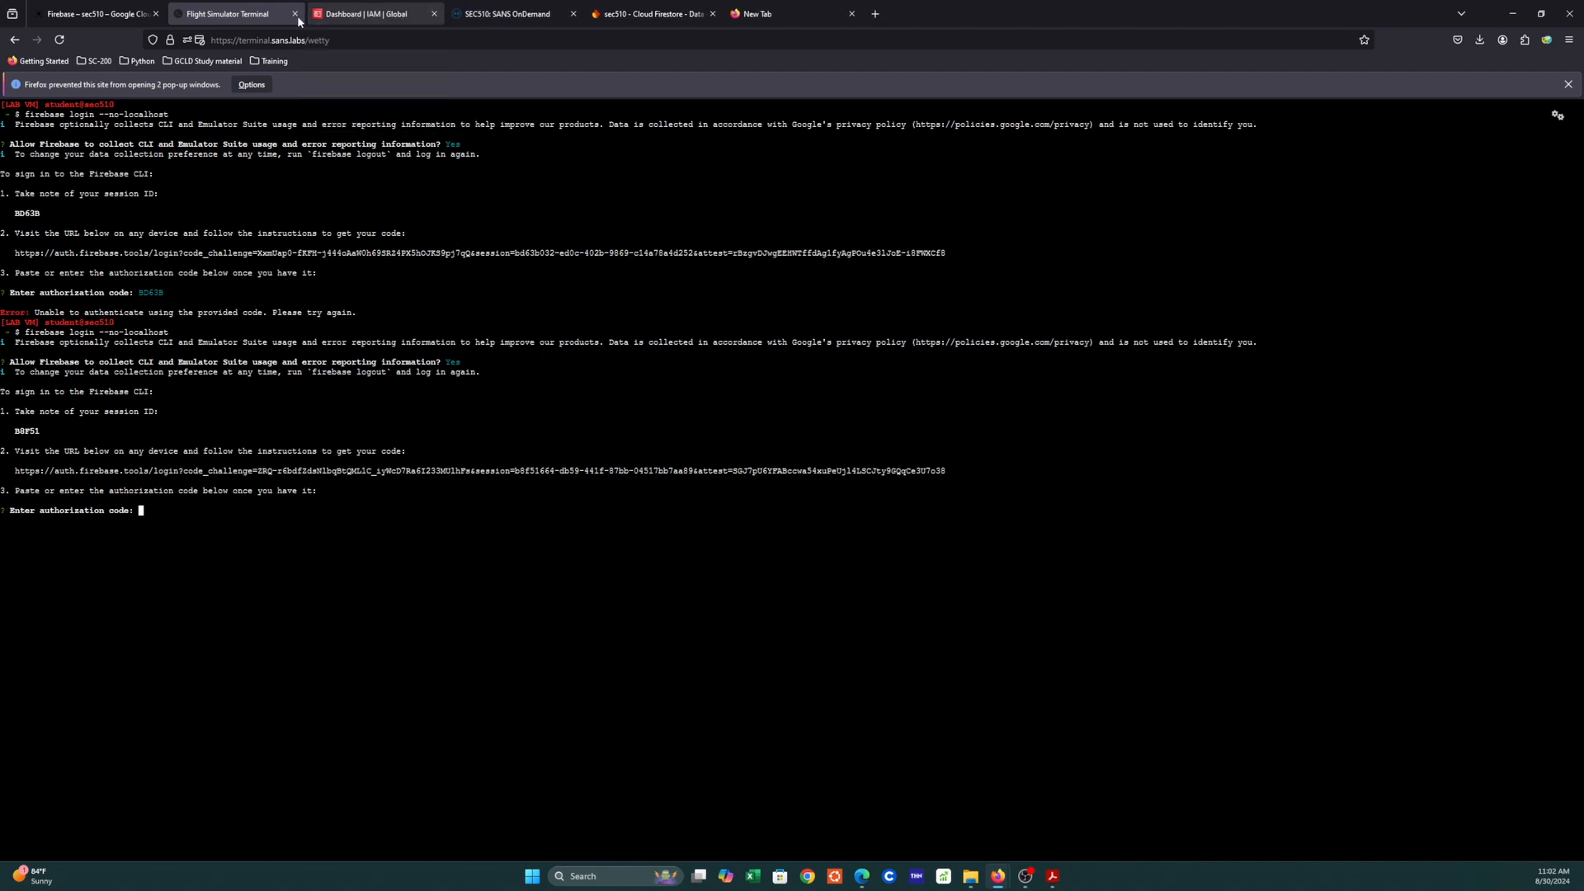
Open the newest Firebase login link from the terminal, choose the existing Google account, and allow Firebase CLI access to it.
left_click(240, 472)
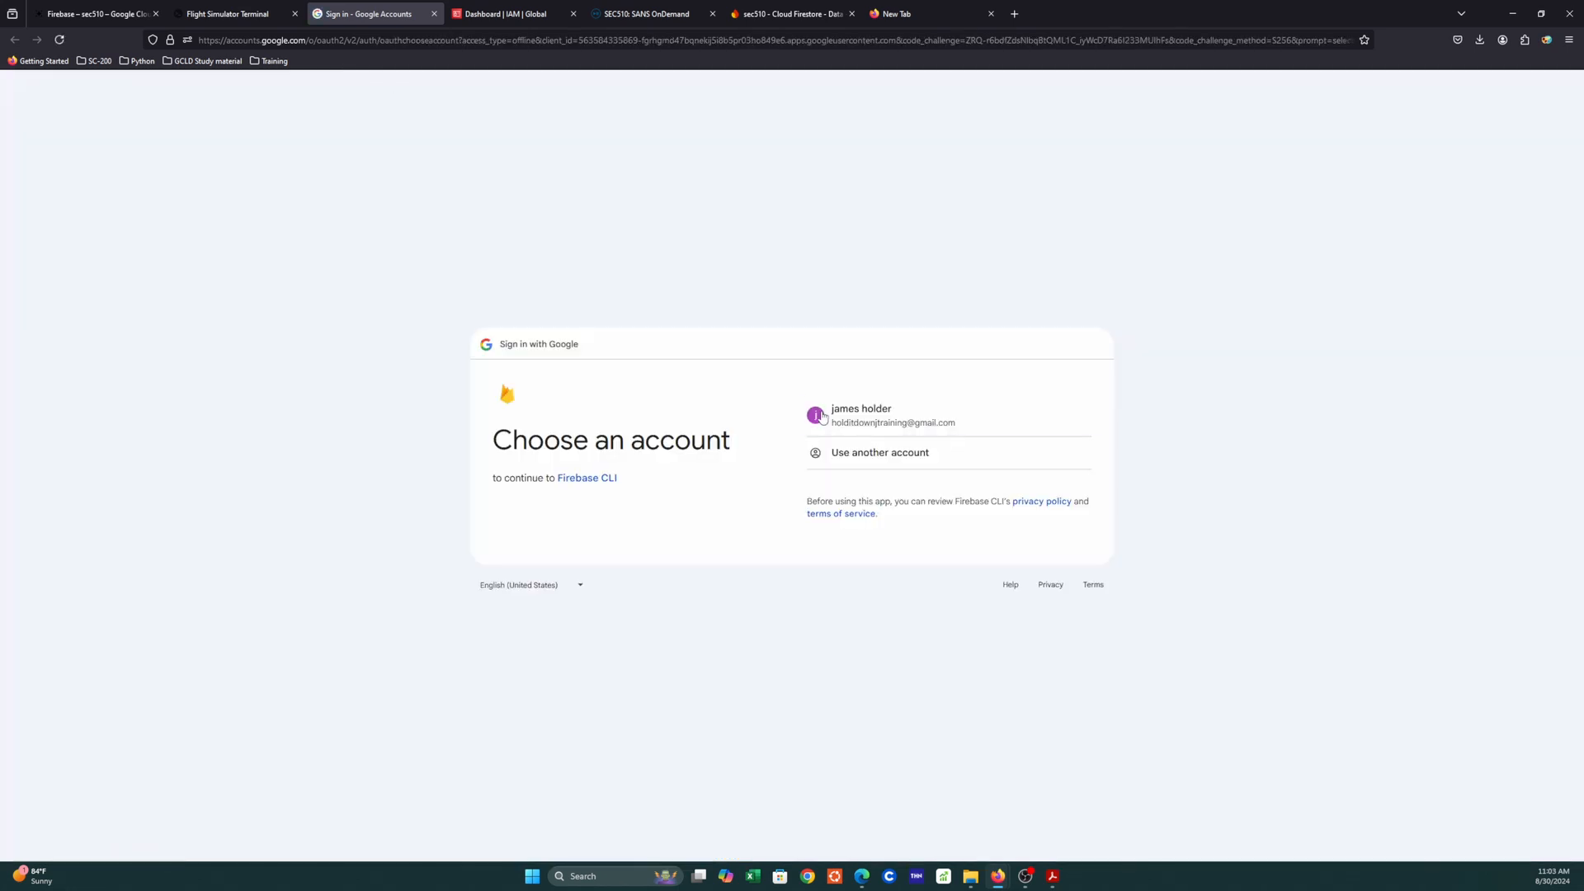
left_click(822, 416)
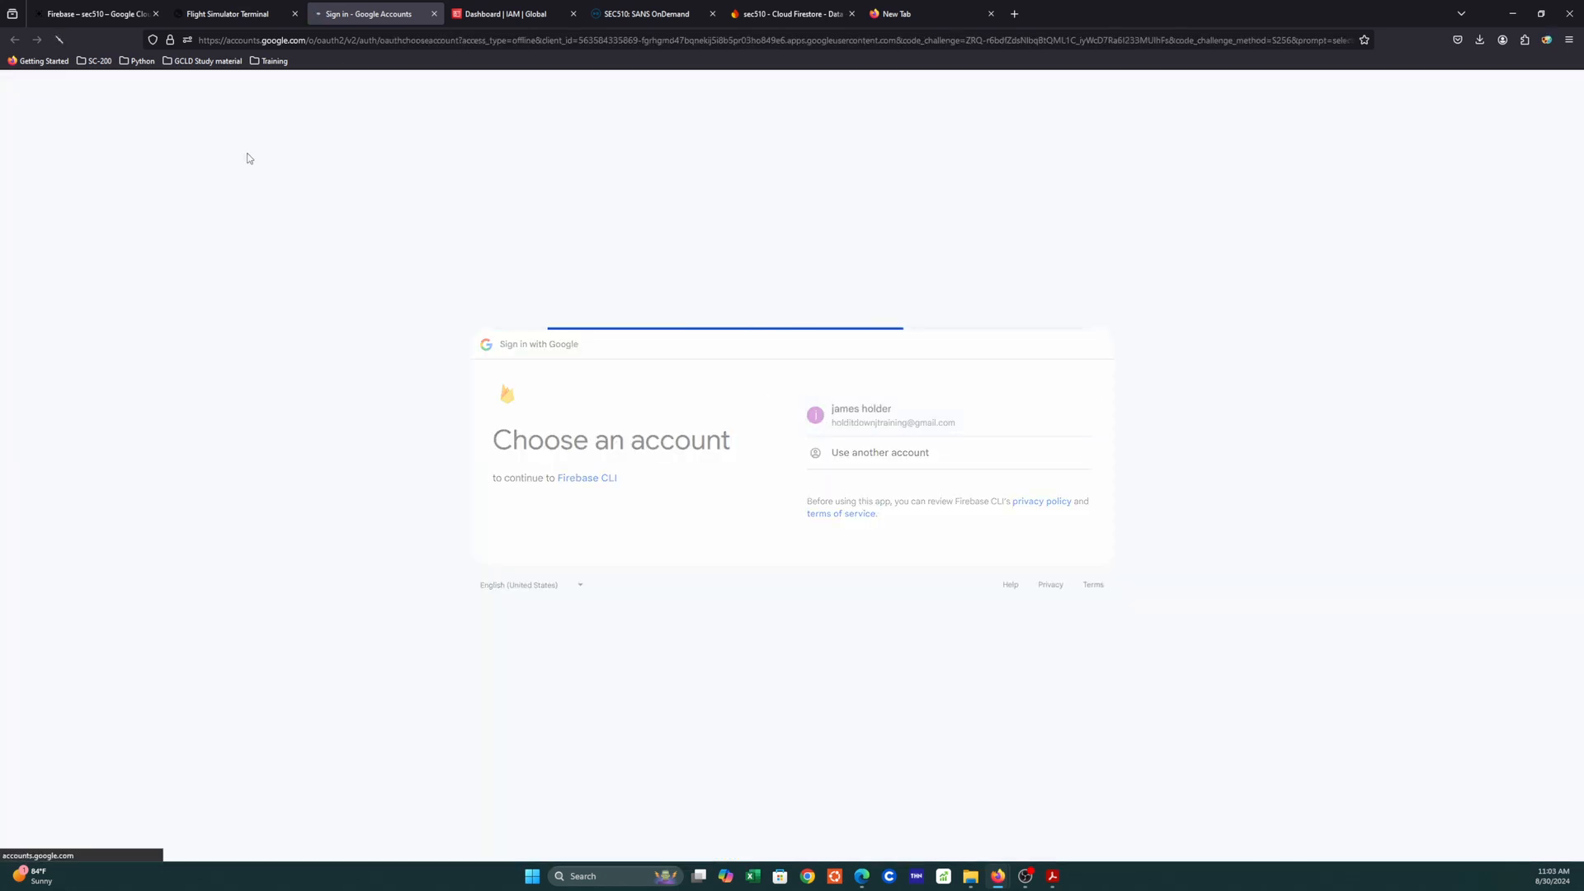
left_click(875, 533)
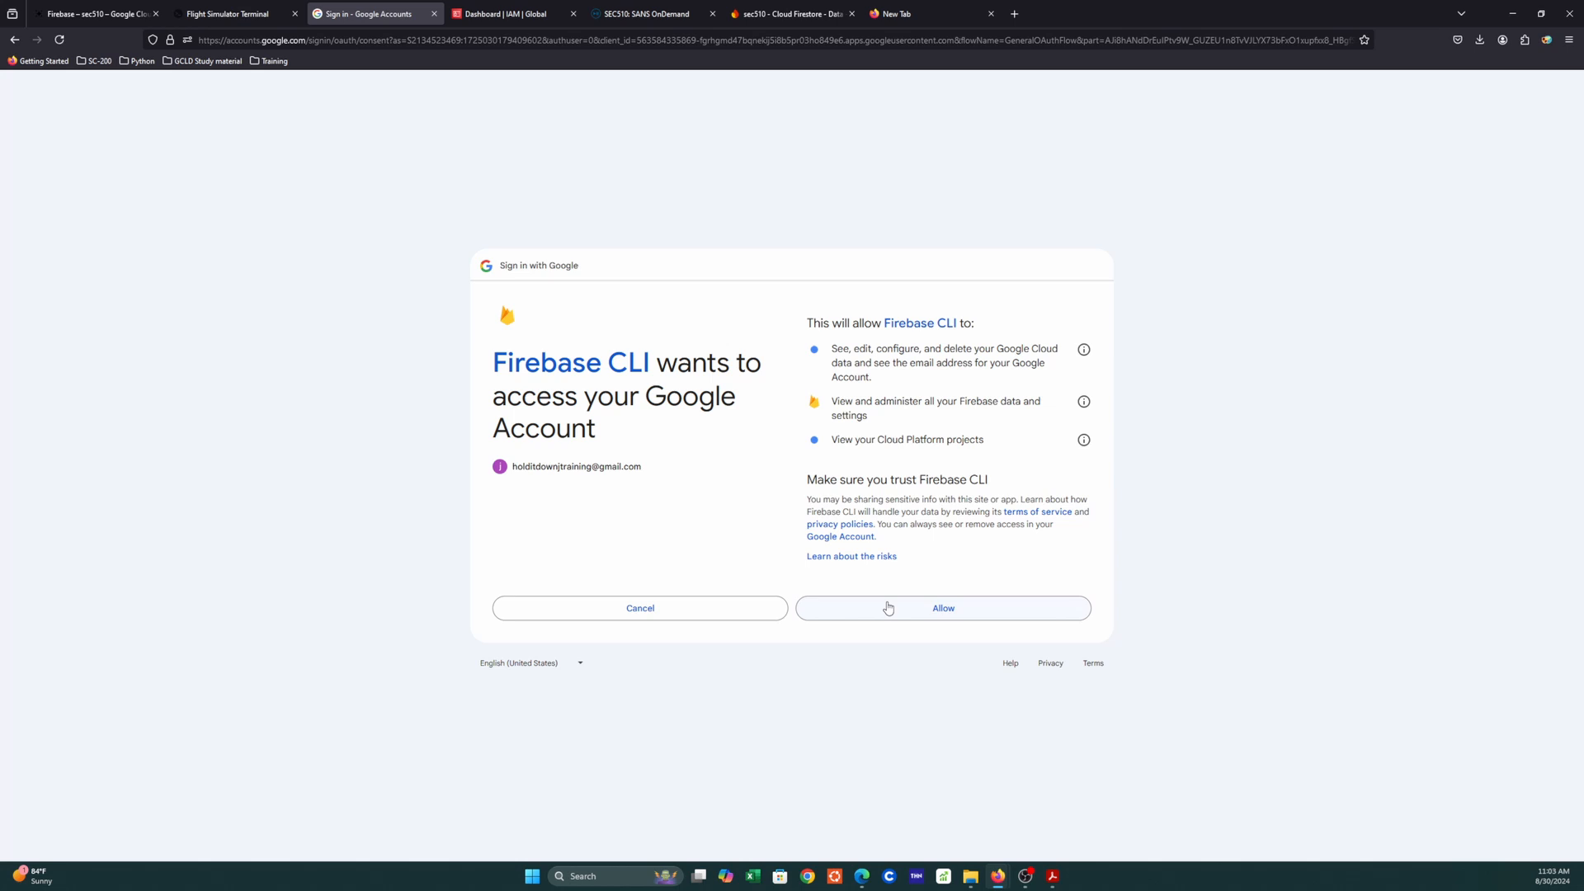
left_click(888, 608)
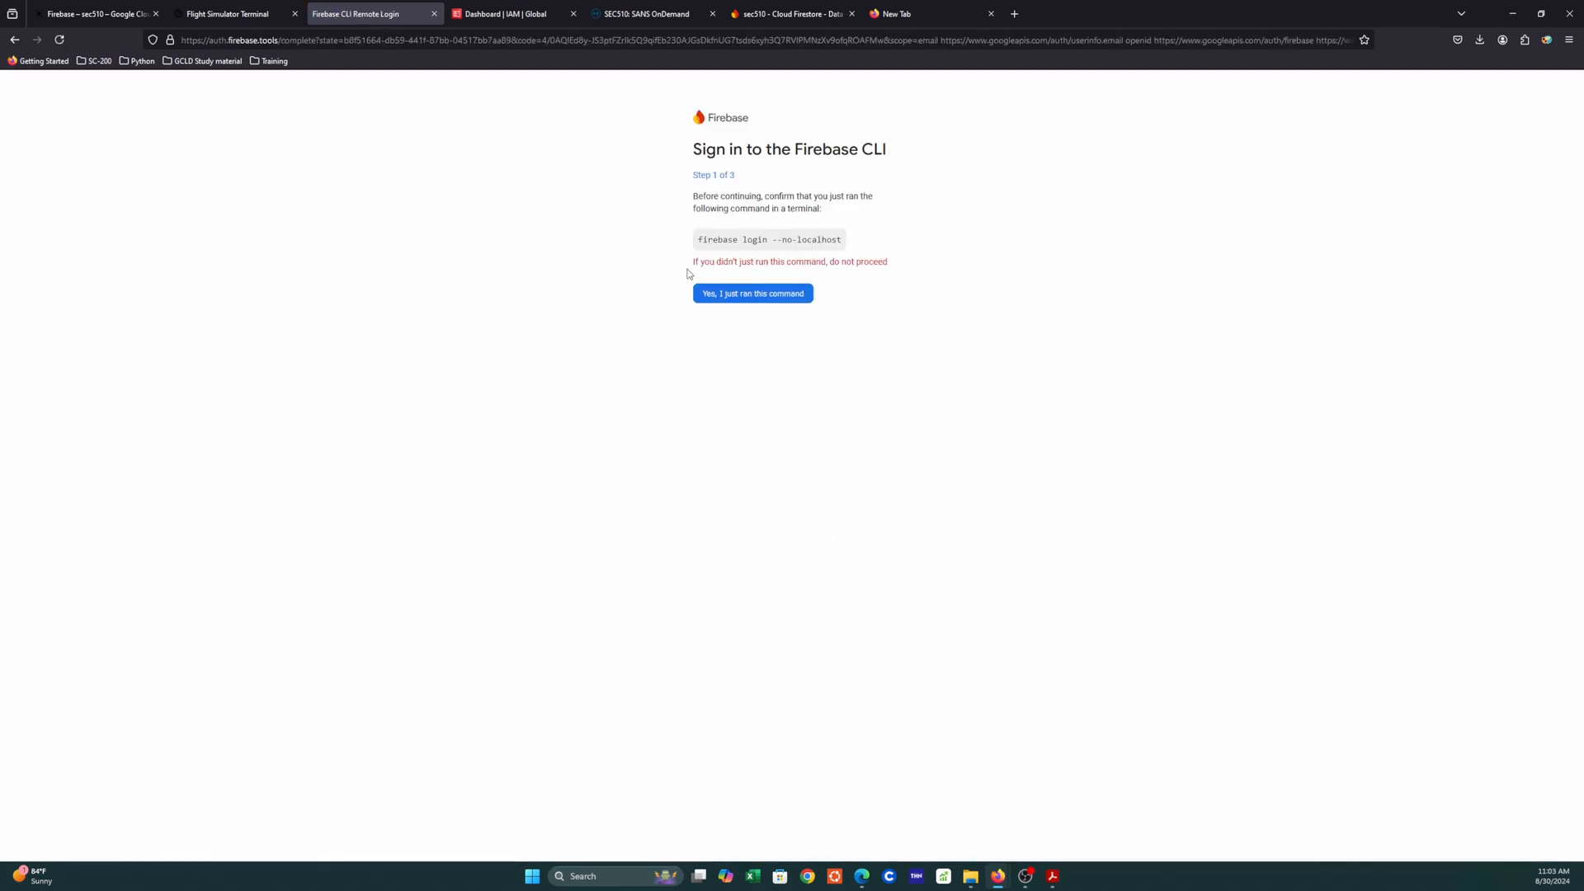
Confirm that the firebase login --no-localhost command was just run and that the session ID matches, and copy the authorization code.
left_click(731, 296)
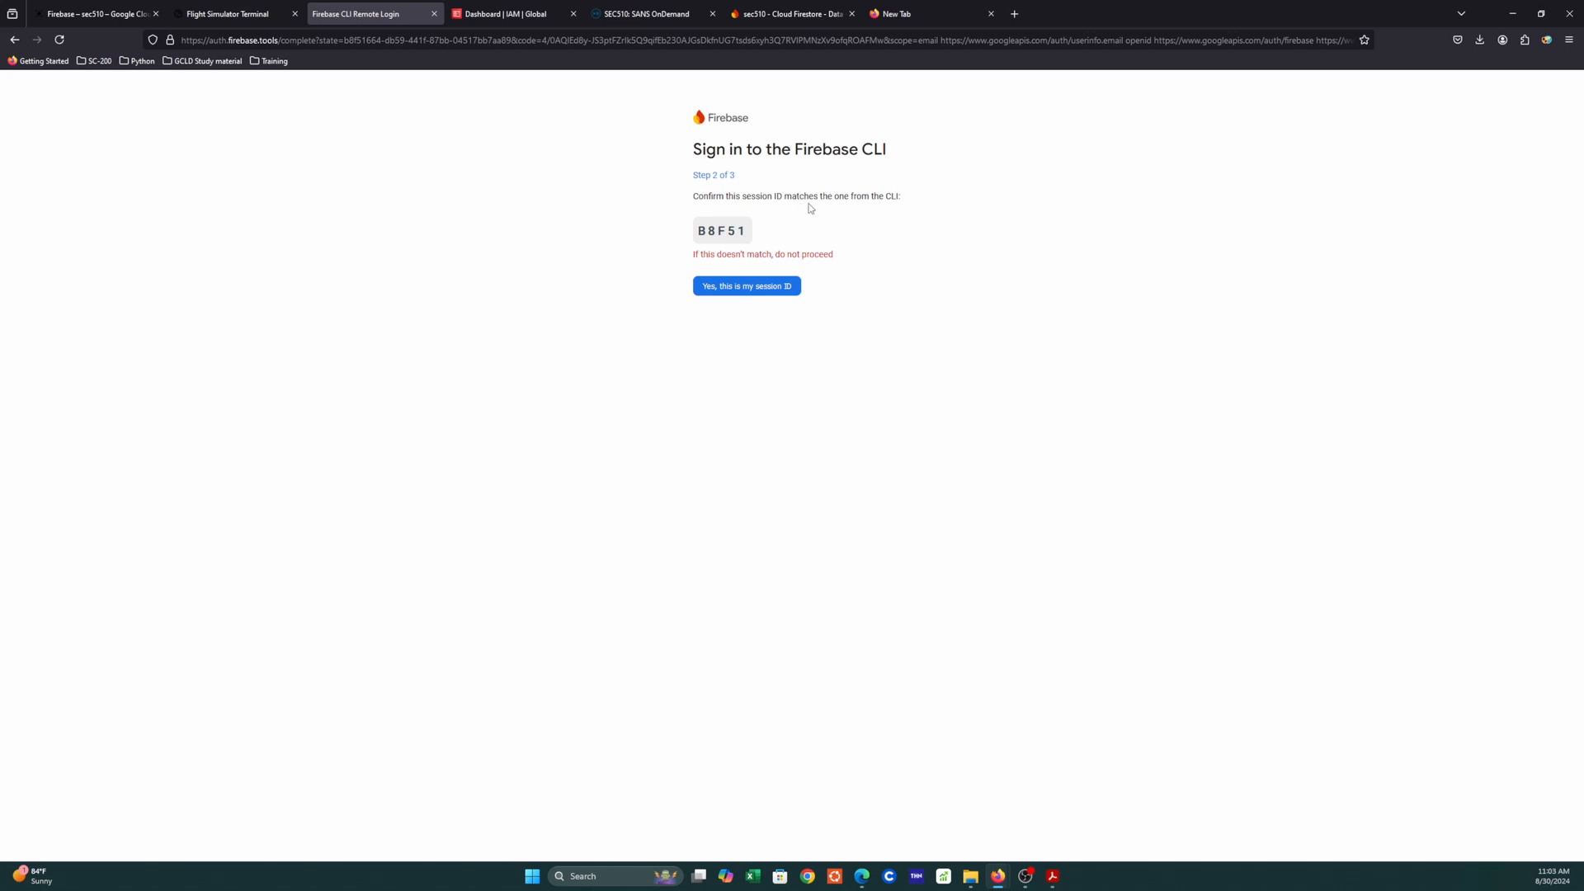
left_click(712, 291)
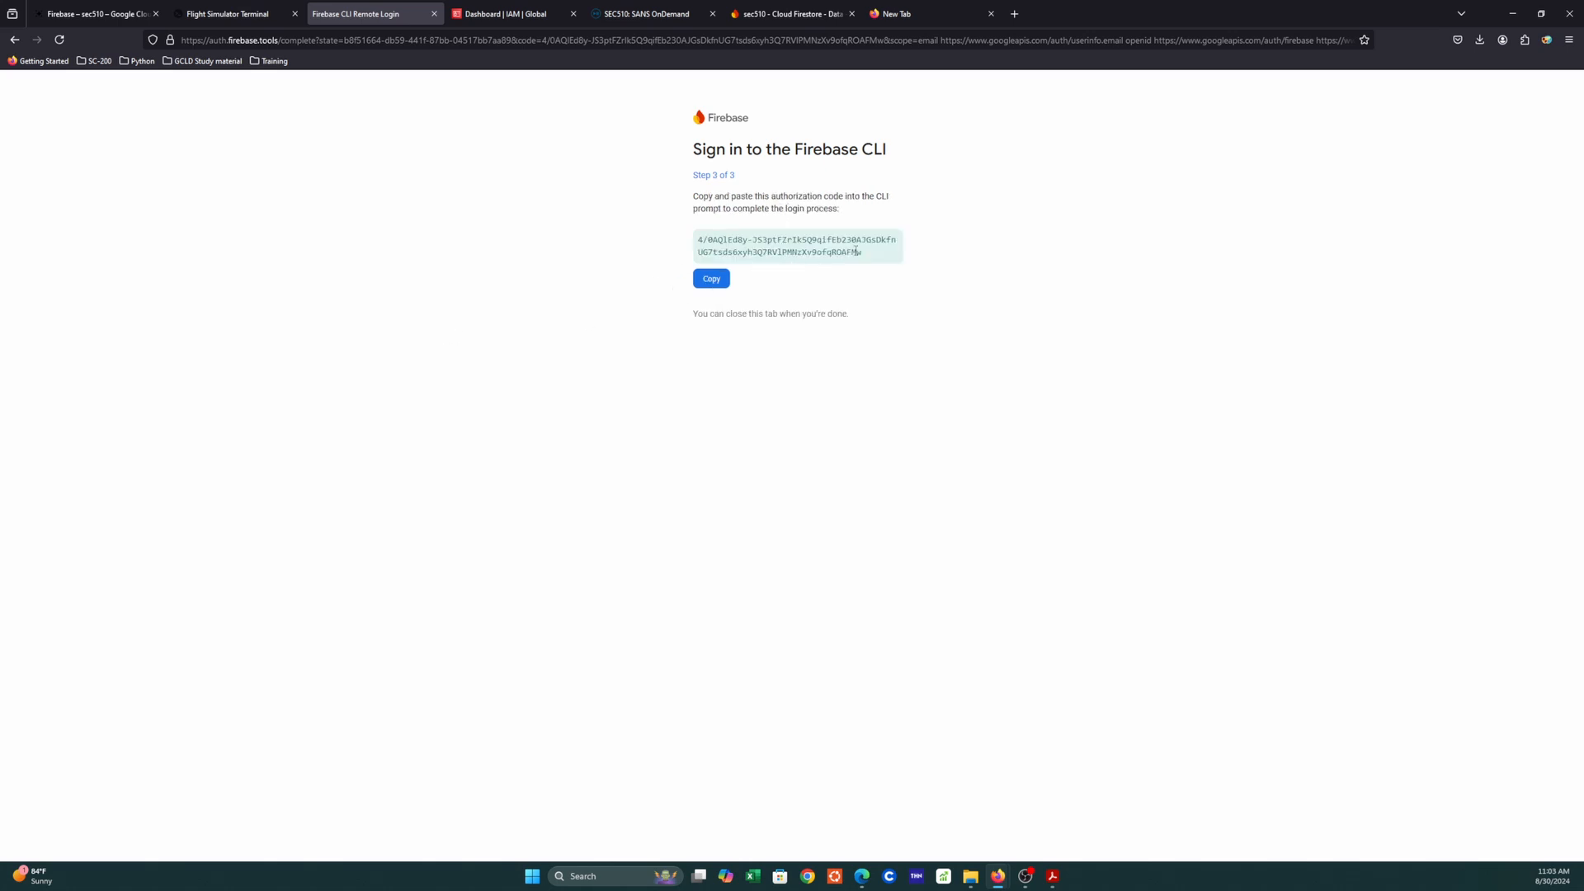
left_click_drag(864, 251, 722, 252)
left_click(714, 281)
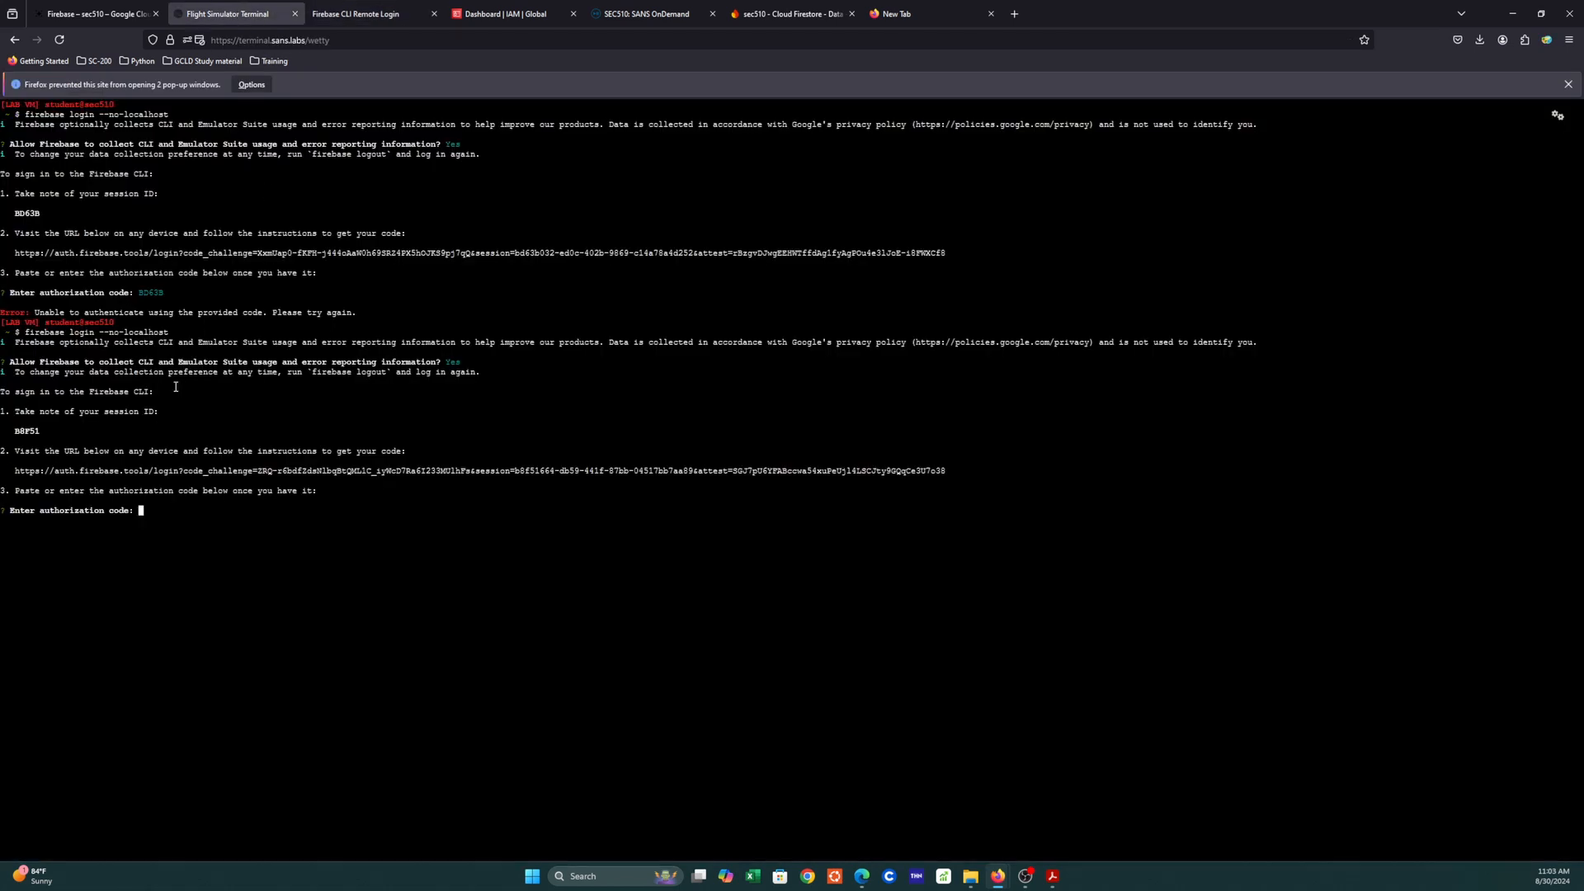
Paste the copied authorization code at the Flight Simulator Terminal's login prompt and submit it to complete the Firebase CLI sign-in.
right_click(154, 510)
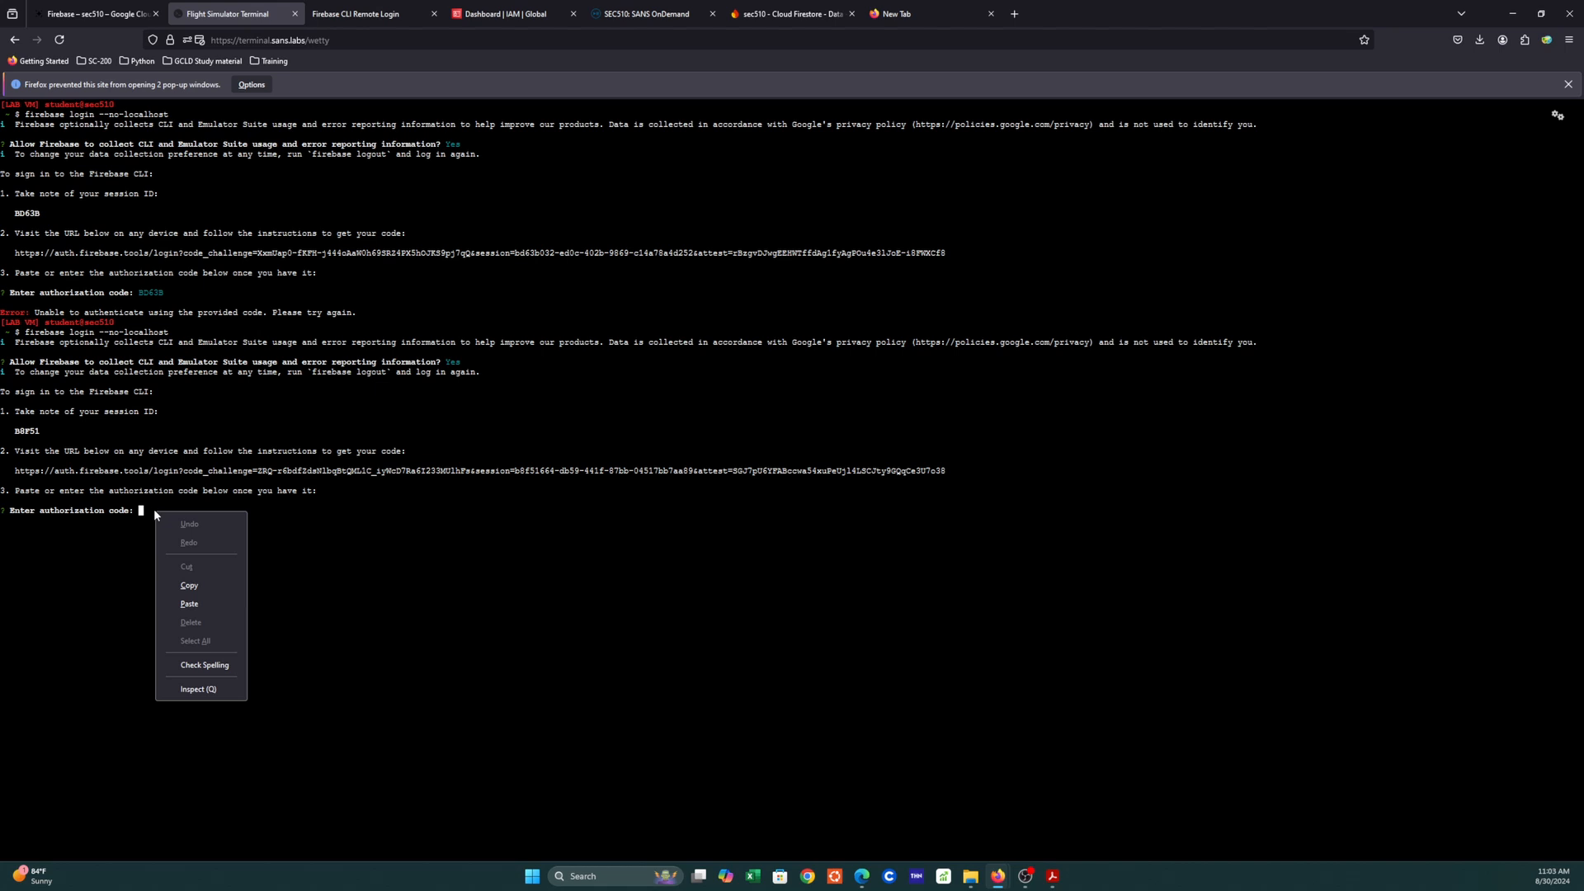
left_click(186, 604)
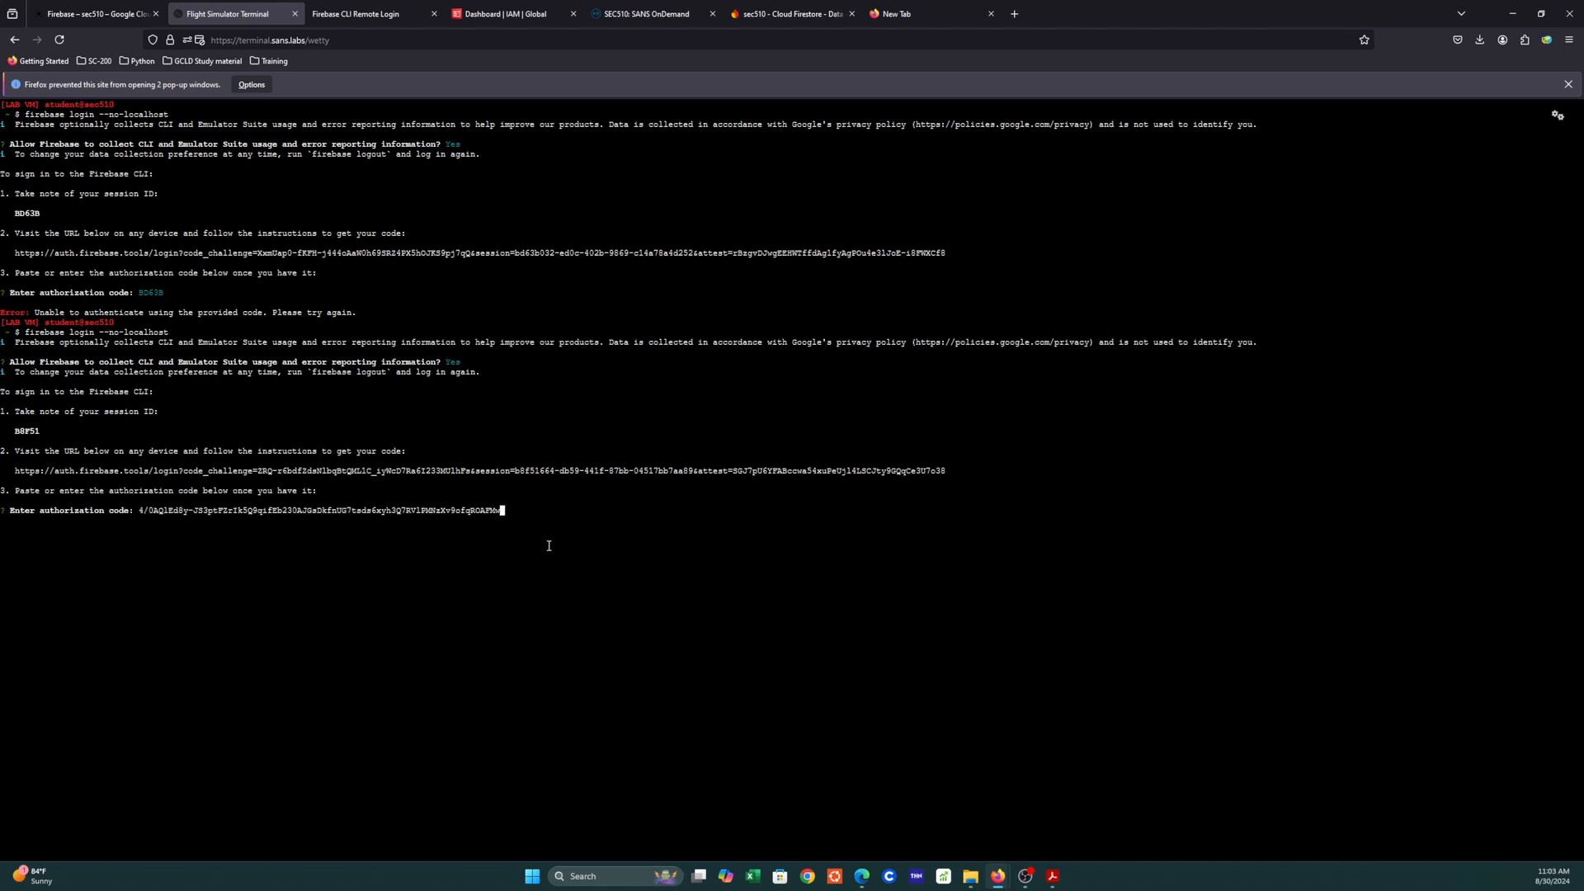
key("Return")
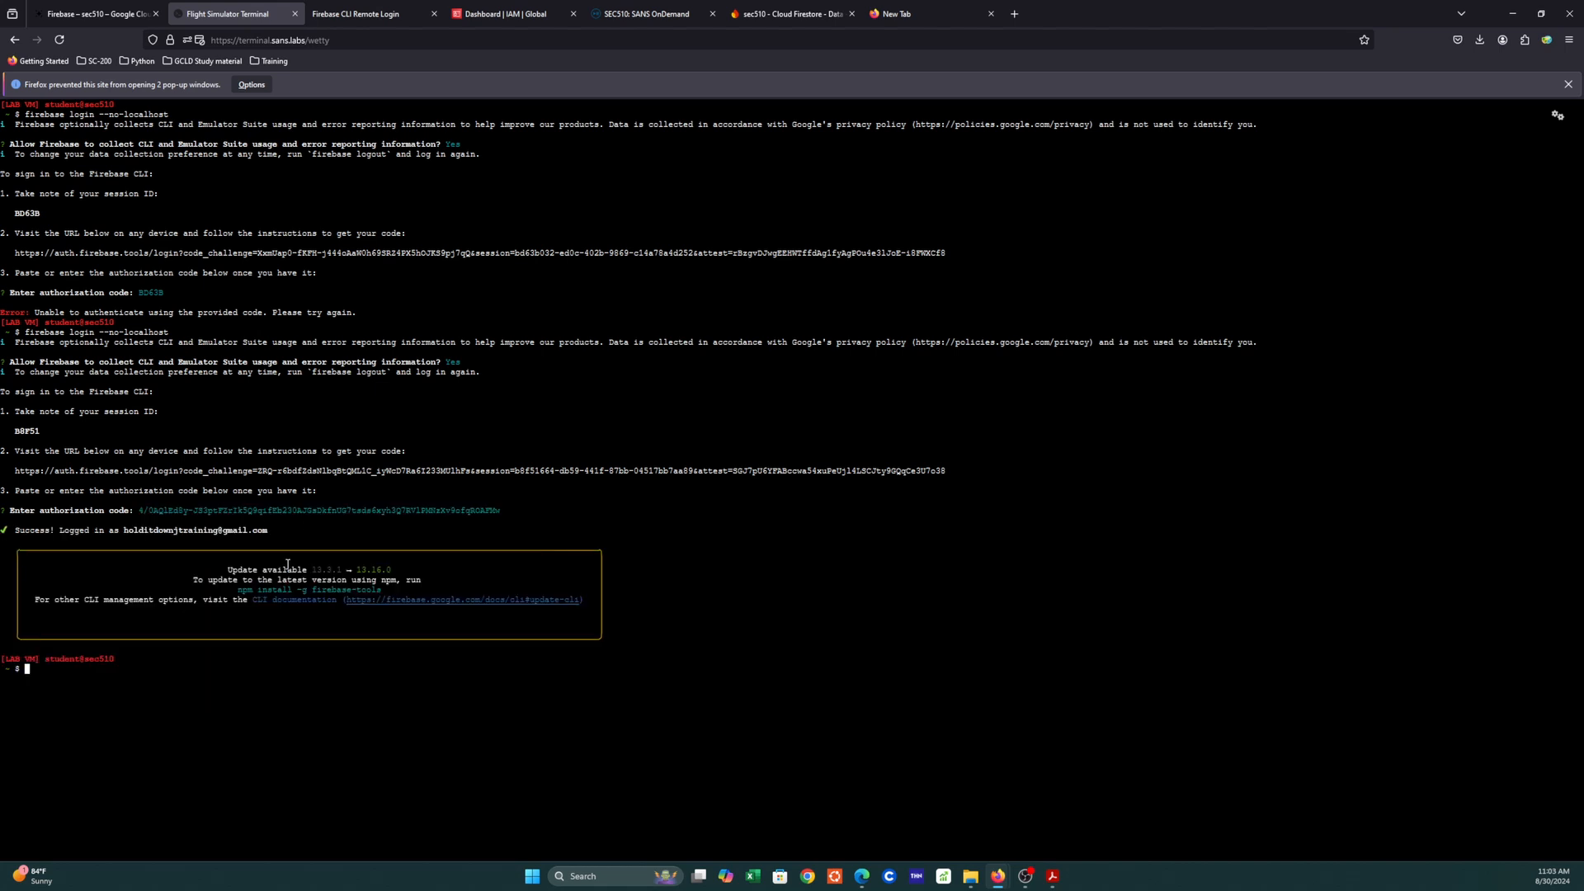